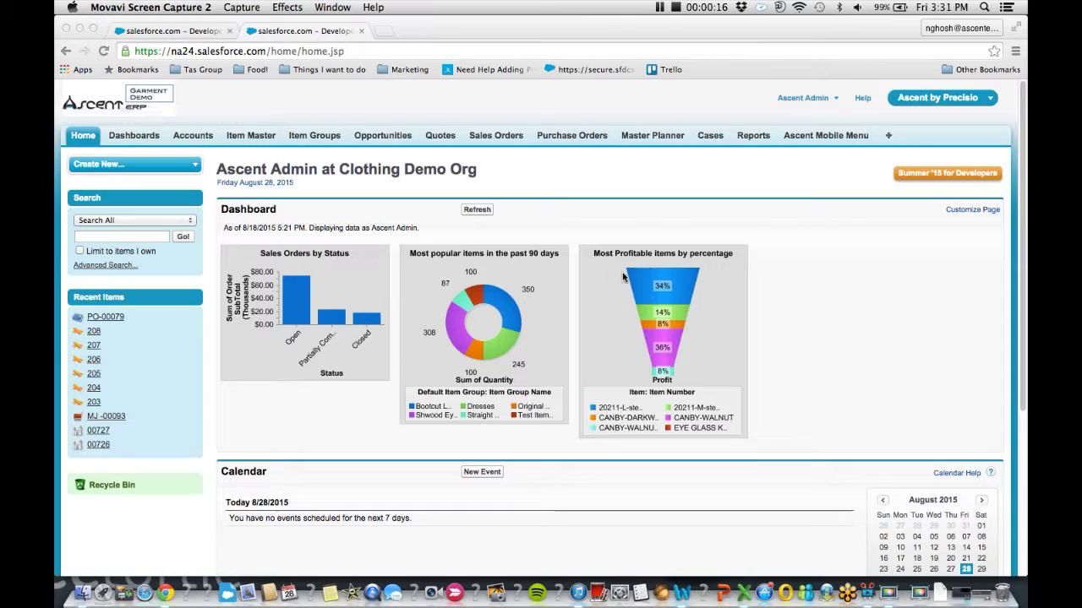
Step: Open the AscentERP Clothing Dashboard and review its charts, including the $25,212.89 Expected Sales gauge
click(151, 141)
click(151, 141)
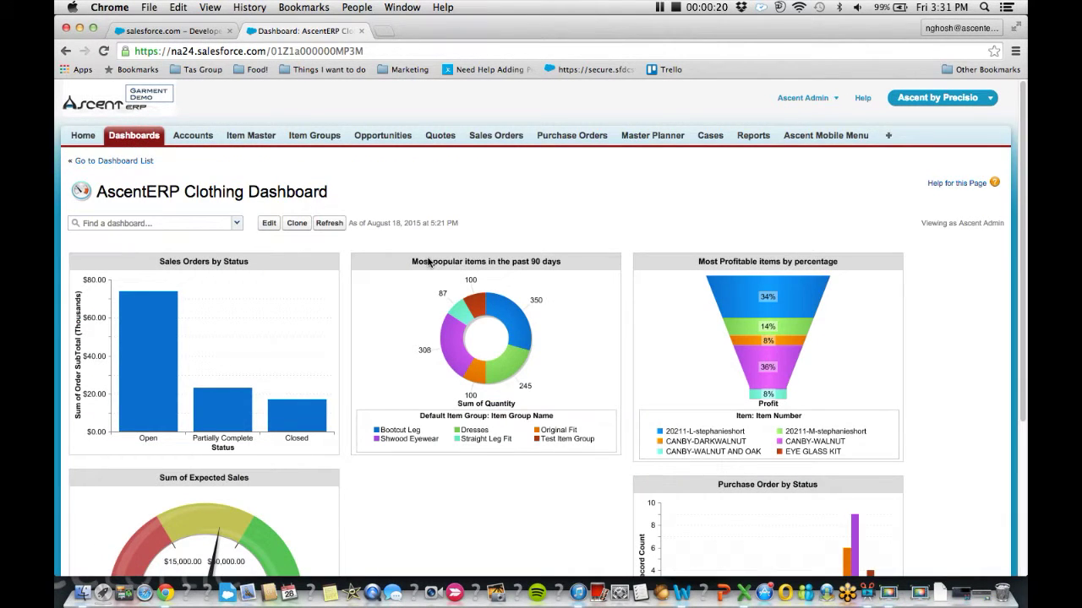
scroll(429, 264, down, 2)
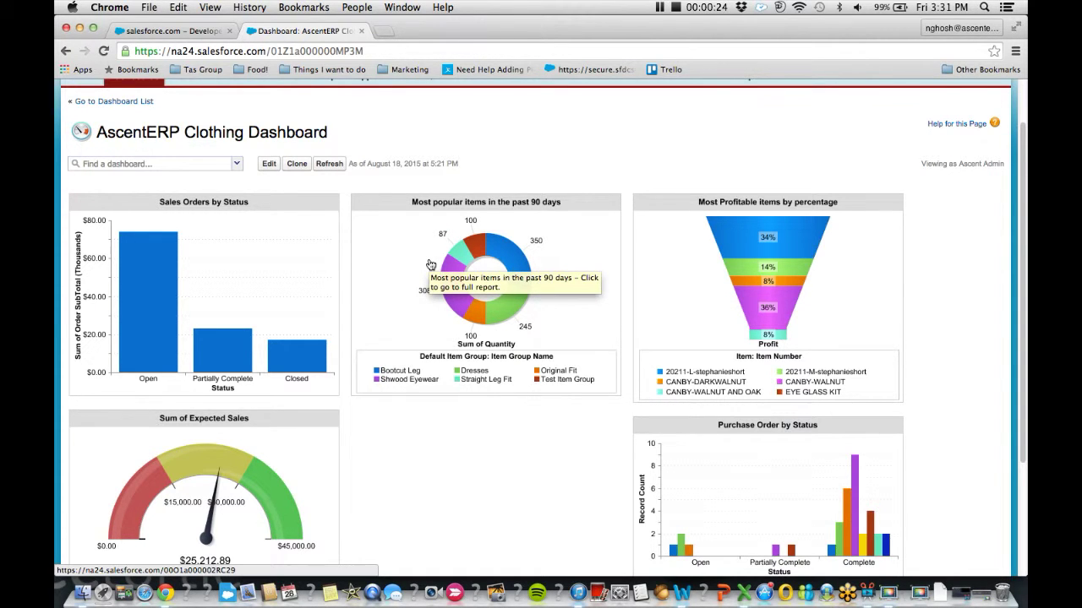
scroll(362, 254, down, 2)
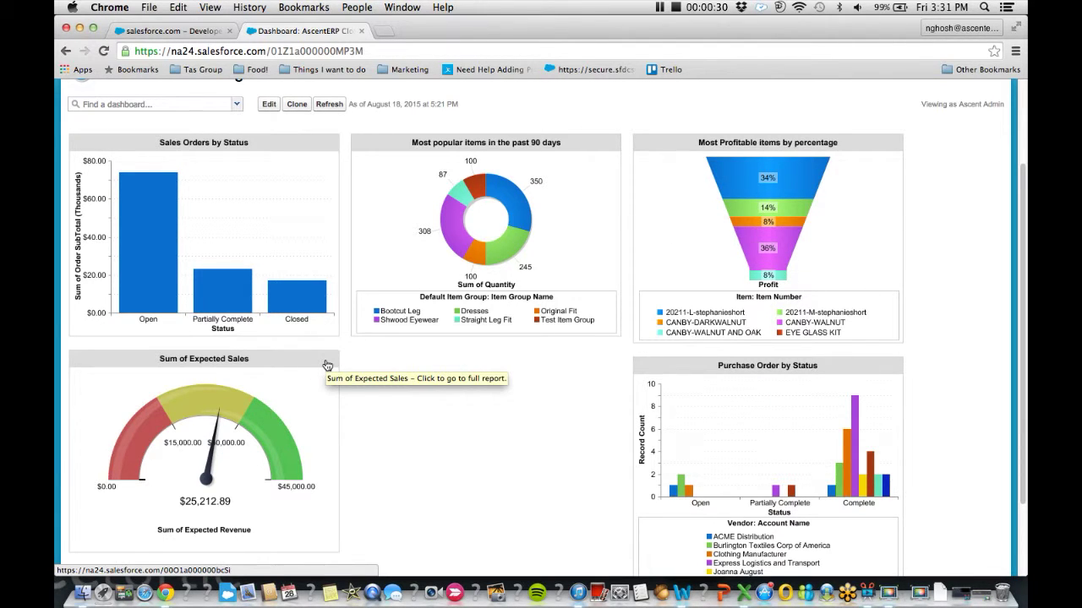
scroll(363, 344, up, 1)
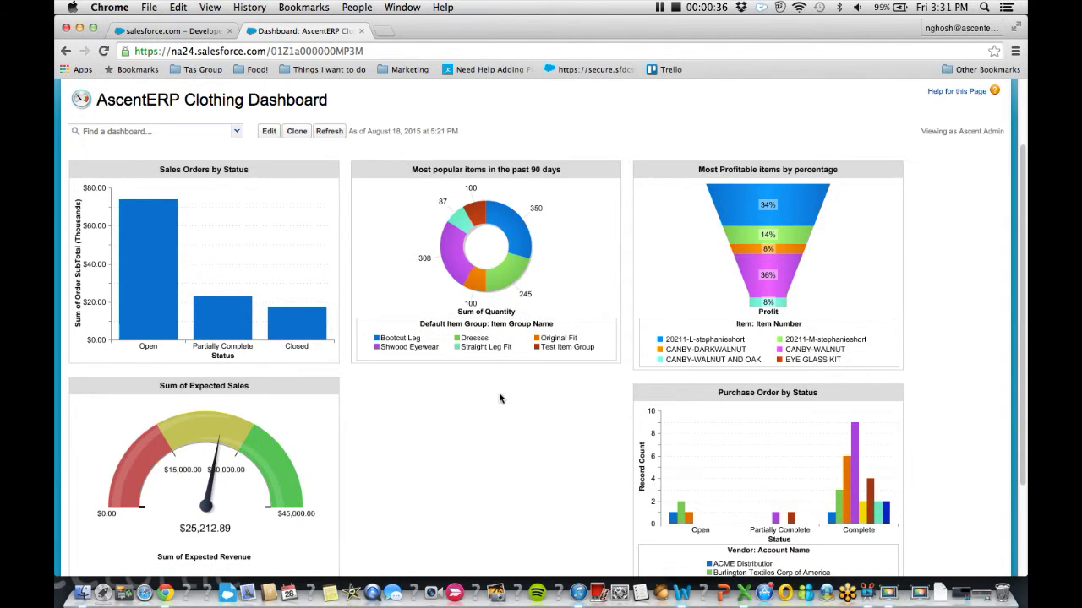
scroll(499, 392, up, 3)
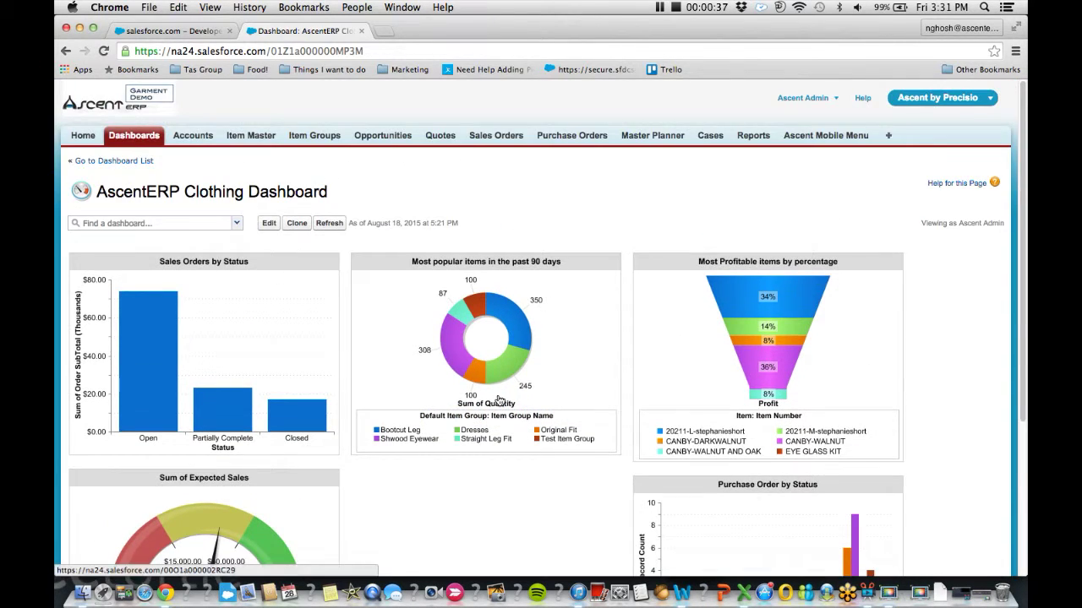
Step: Load the Item Master's See Jeans list of 51 jeans with images, 159.00 prices, costs and quantities
click(251, 139)
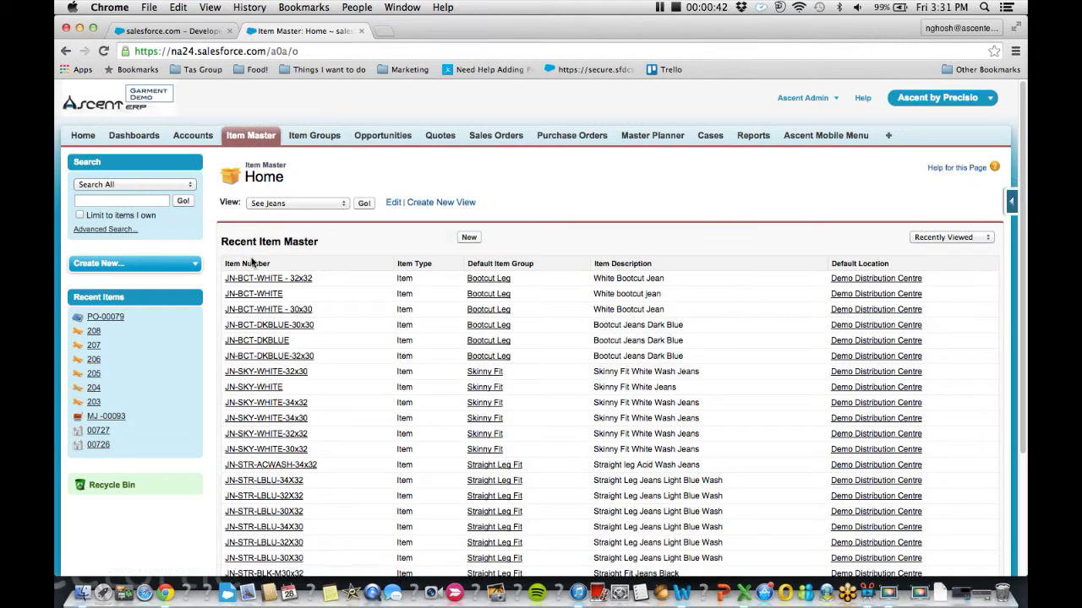
click(364, 204)
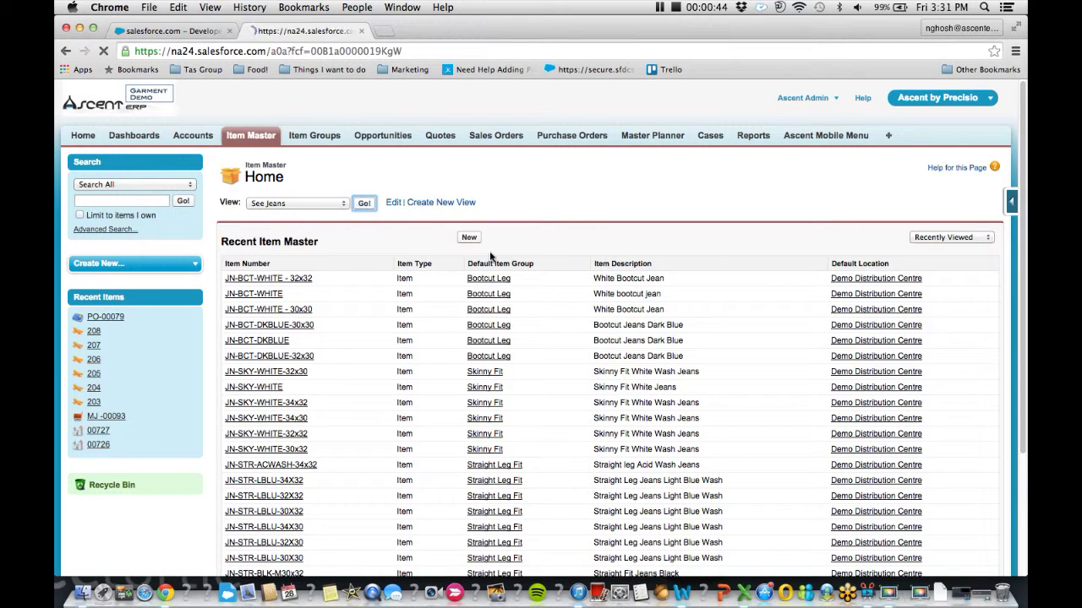
scroll(486, 248, down, 1)
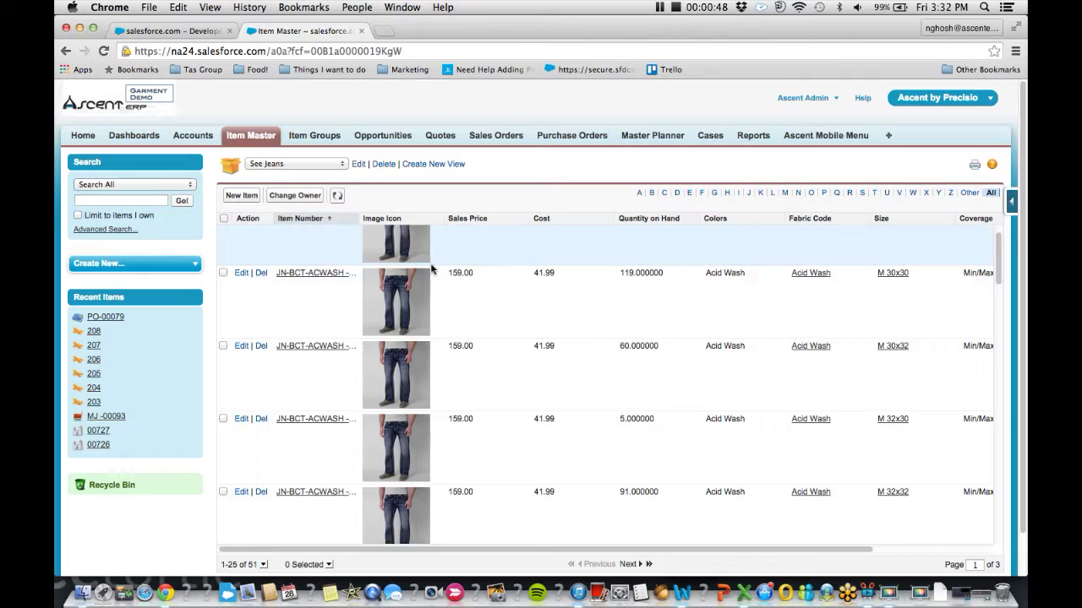
scroll(431, 271, down, 2)
scroll(416, 266, up, 3)
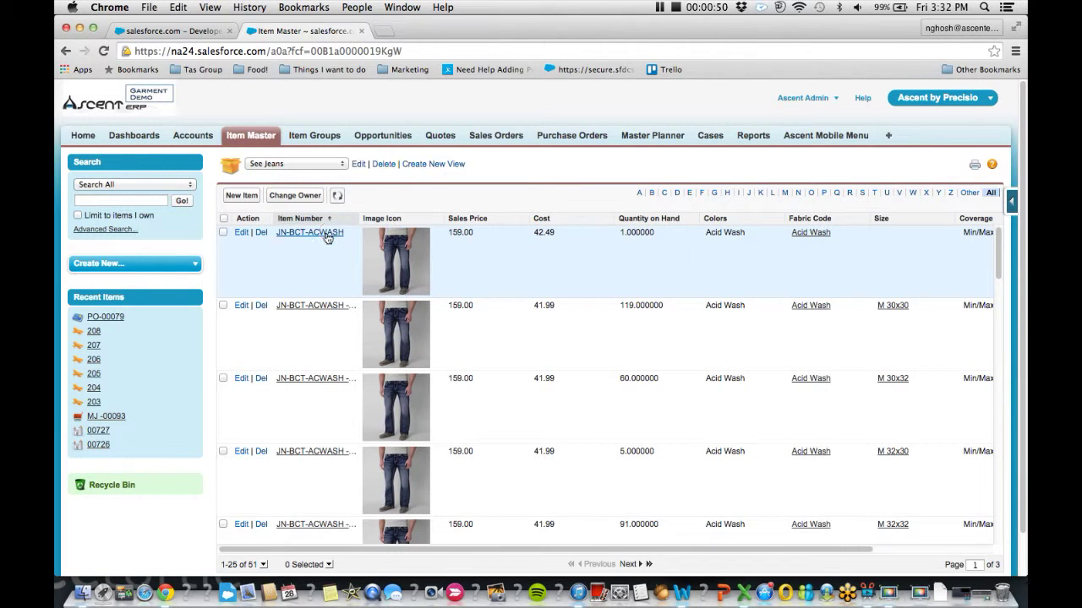
Step: Open the JN-BCT-ACWASH parent item, then its JN-BCT-ACWASH - 32x32 child item record
click(327, 233)
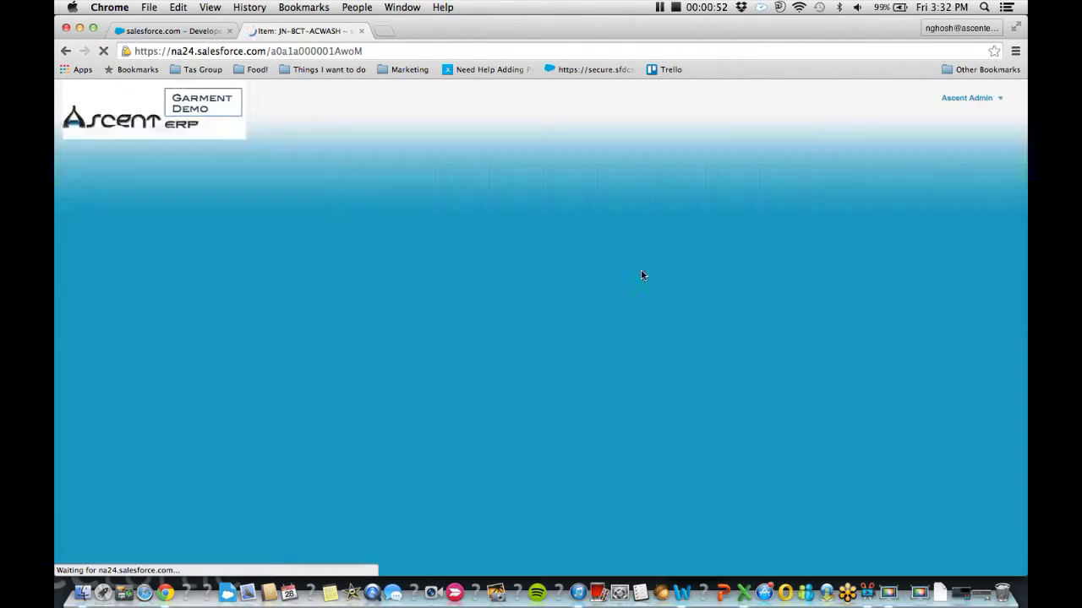
scroll(560, 302, down, 1)
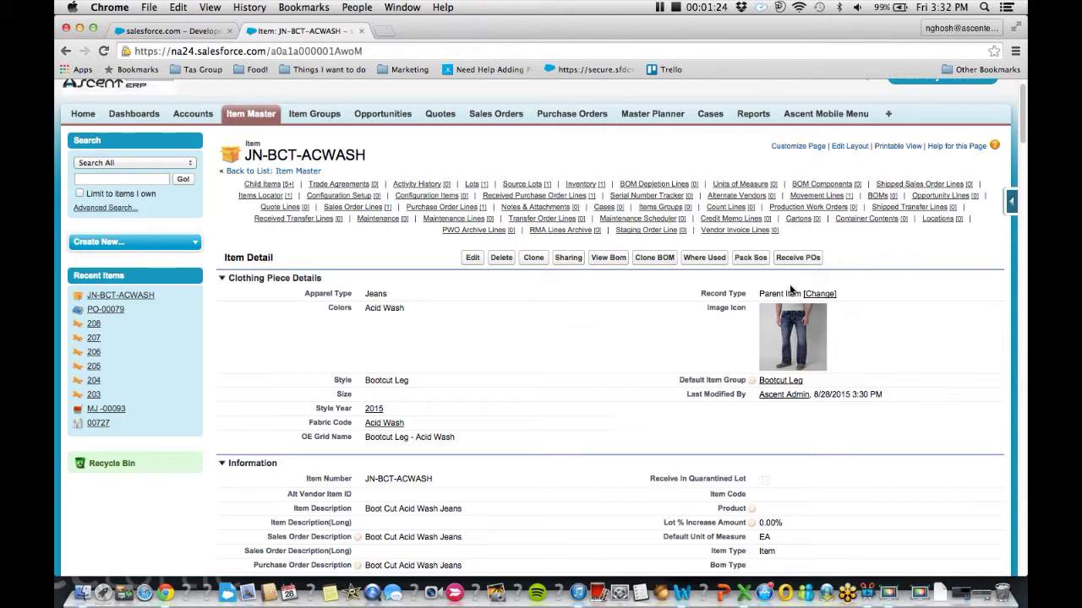
mouse_move(264, 187)
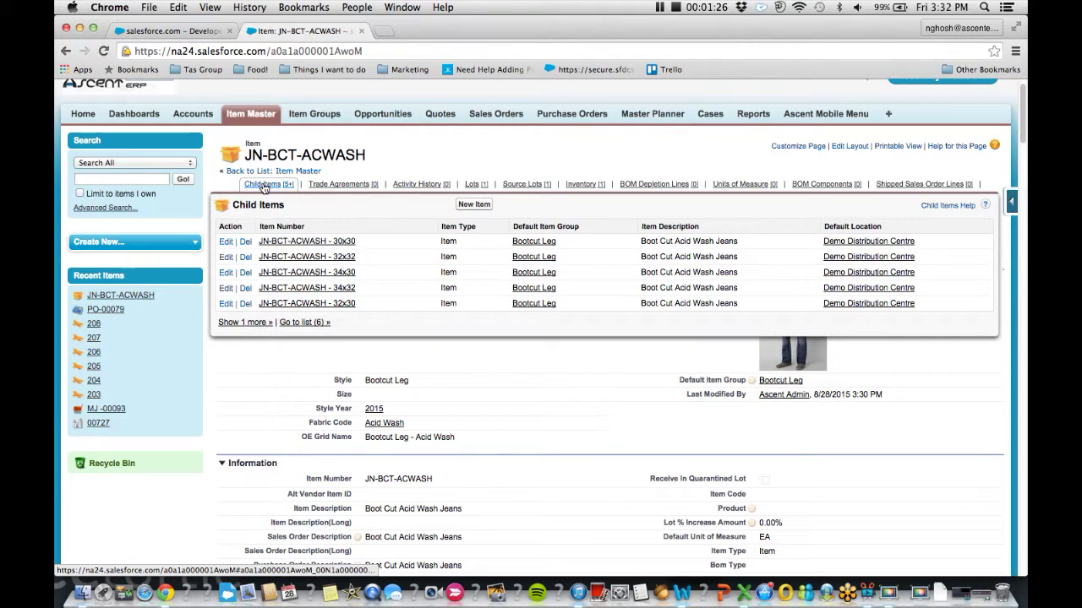
click(337, 260)
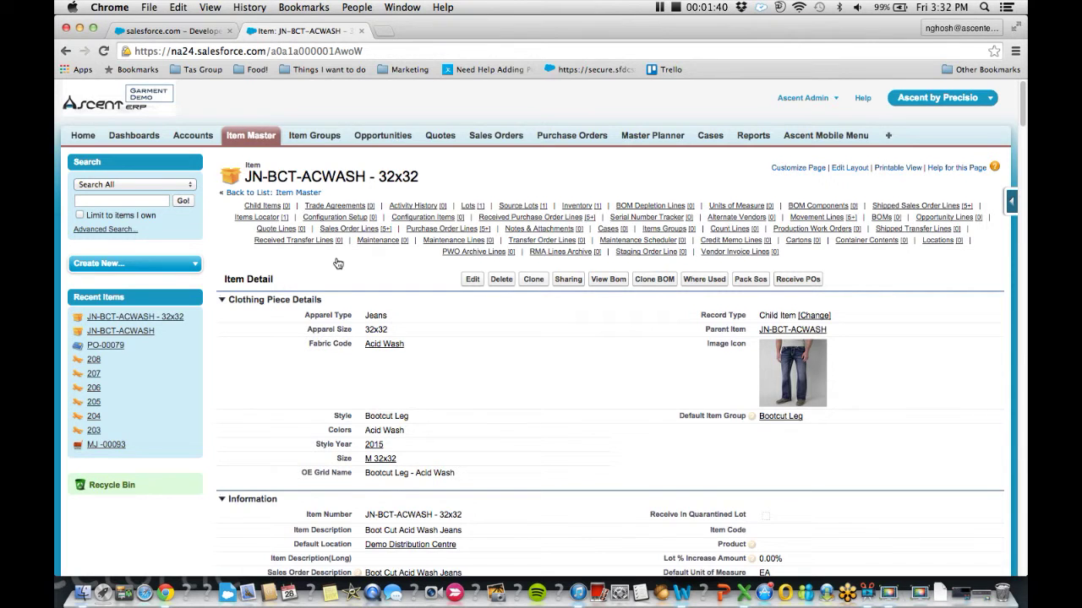
scroll(337, 265, down, 1)
scroll(343, 264, up, 1)
Step: Create sales order SO-000090 from the Retail Store account and scroll to its order lines
click(204, 136)
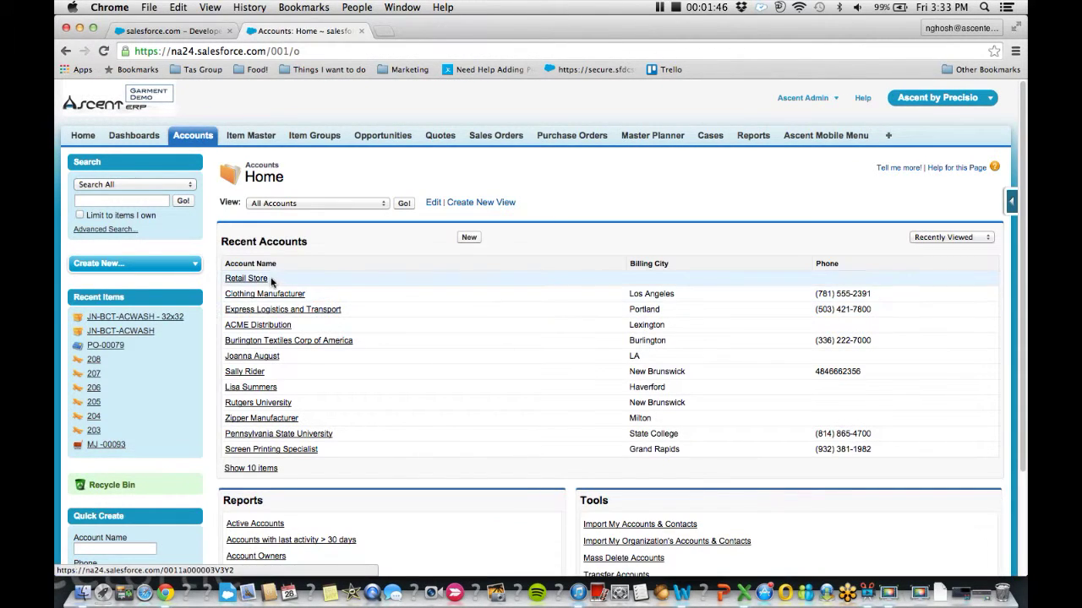
click(246, 278)
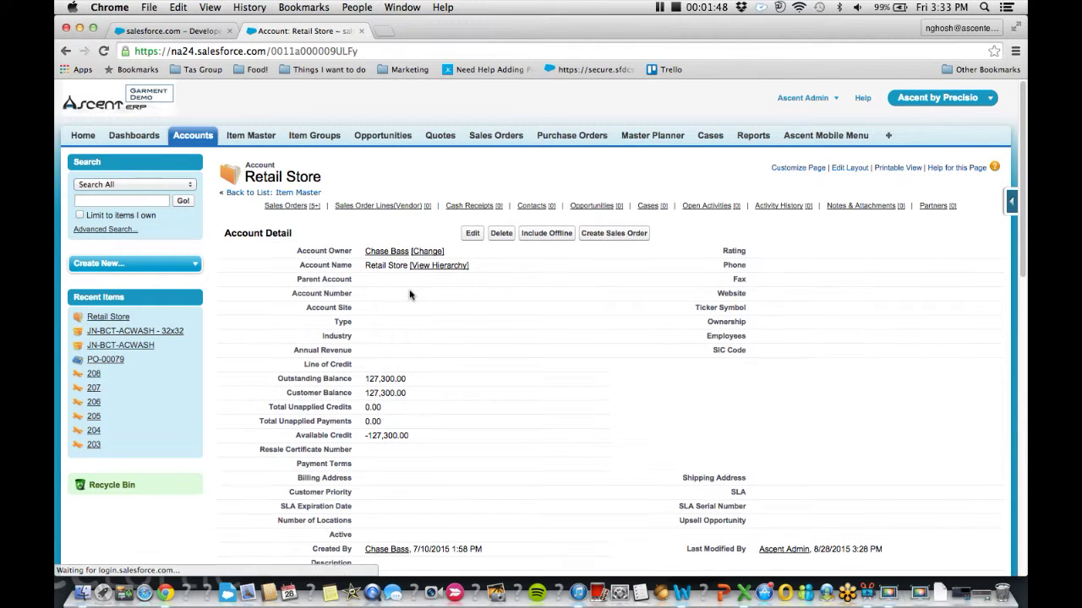
click(591, 236)
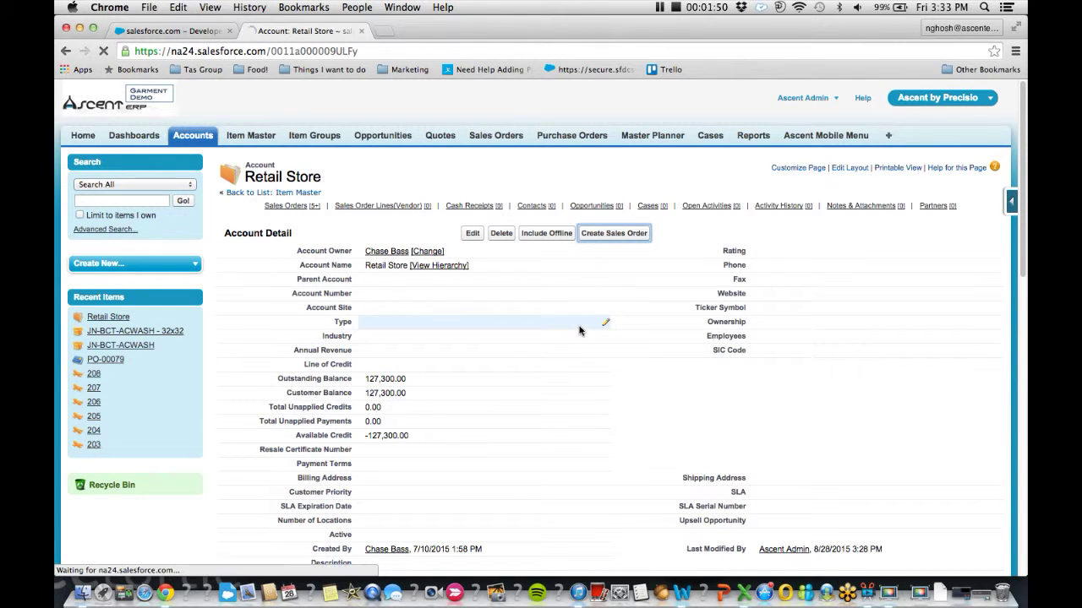
scroll(581, 332, down, 3)
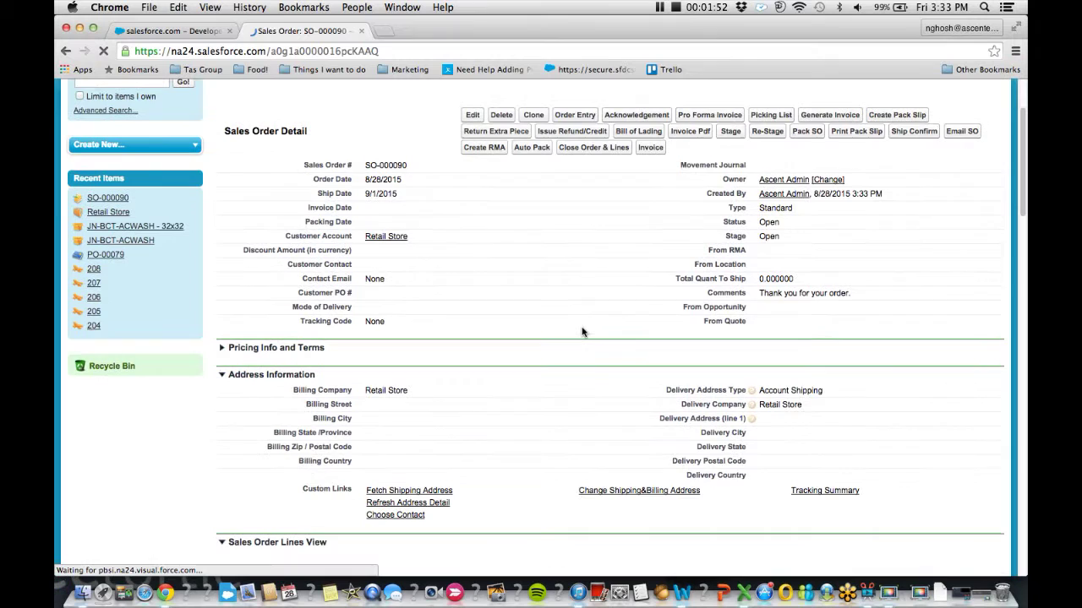
scroll(581, 331, down, 6)
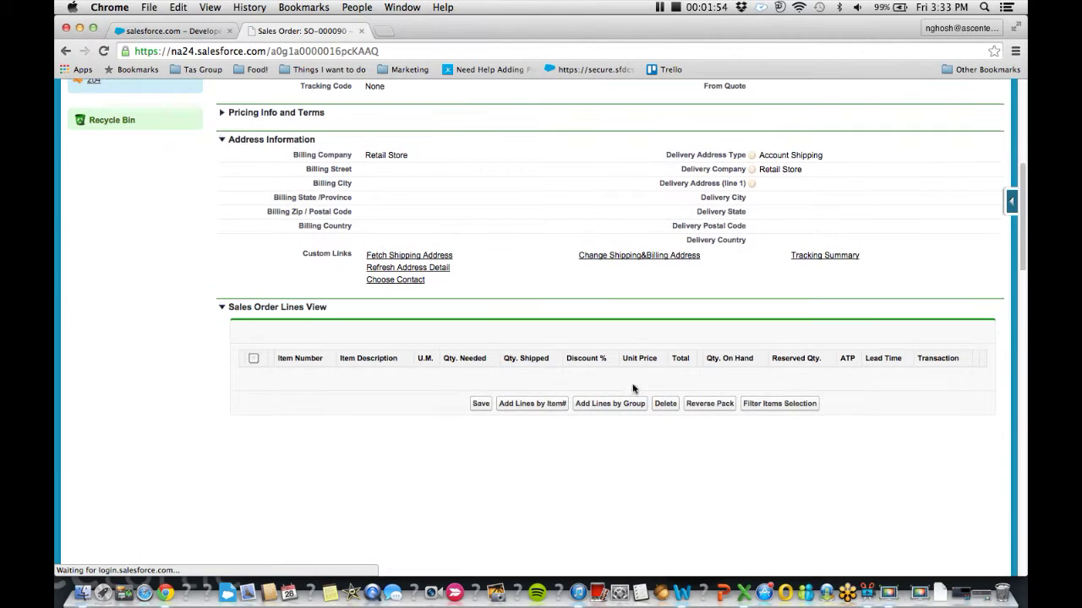
Step: Filter the available order-line items to Bootcut Leg style and Acid Wash colour
click(787, 405)
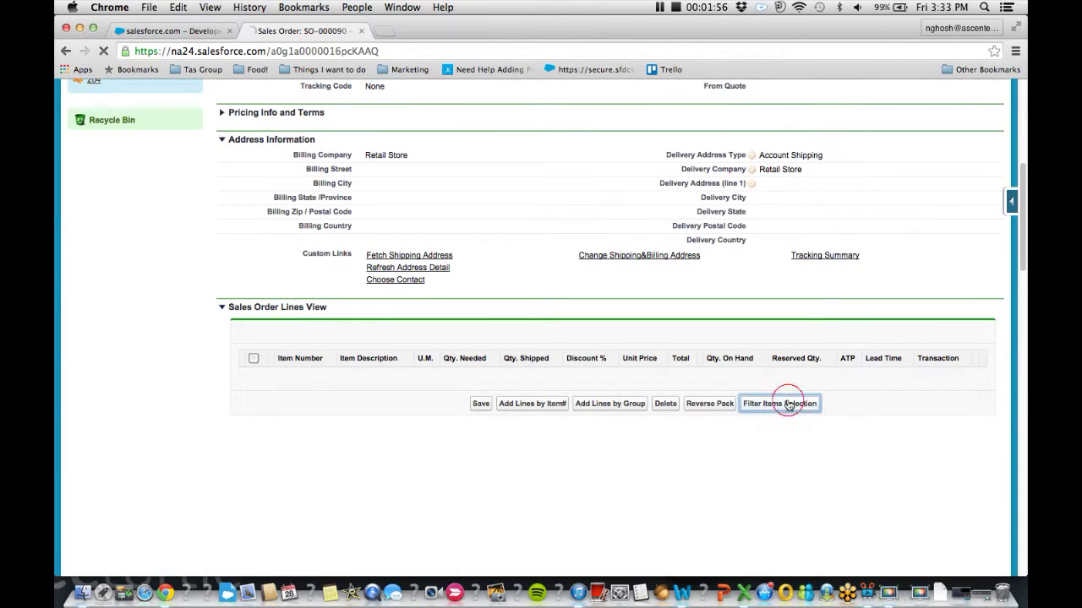
scroll(505, 349, down, 2)
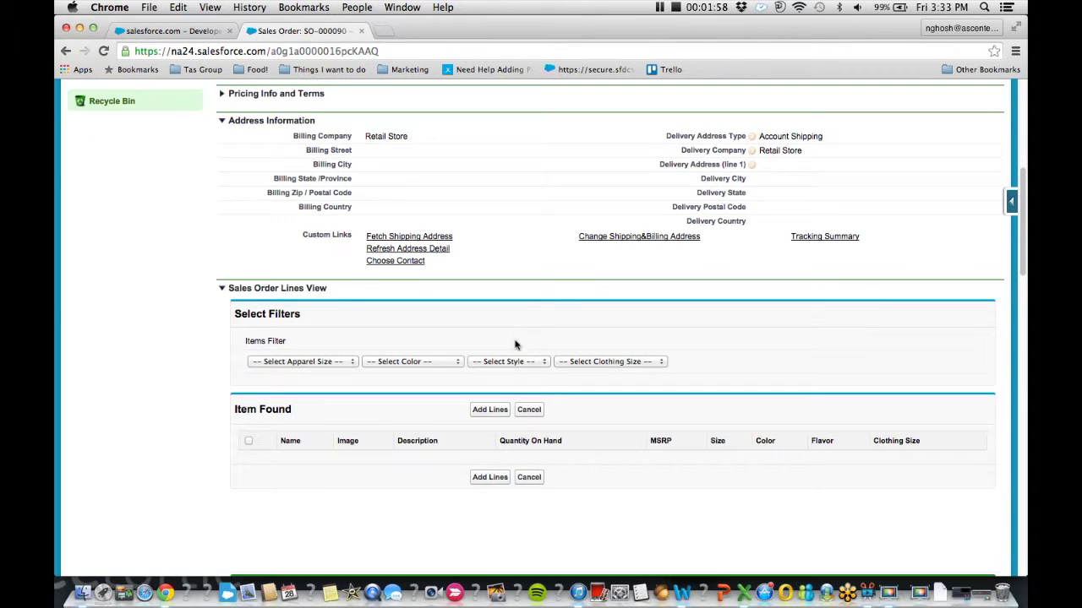
click(530, 335)
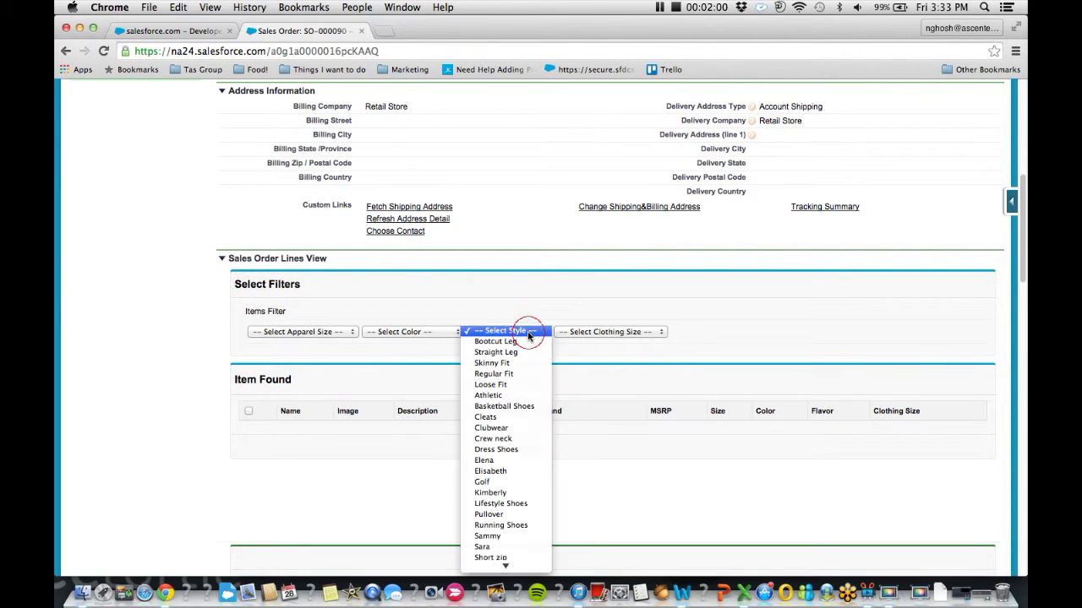
click(524, 342)
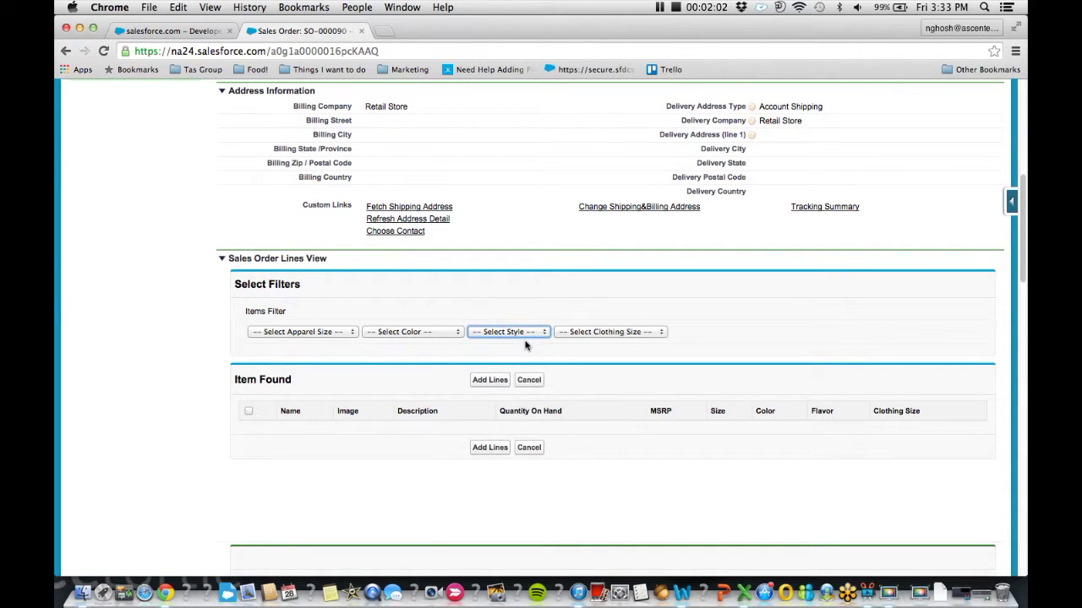
click(417, 333)
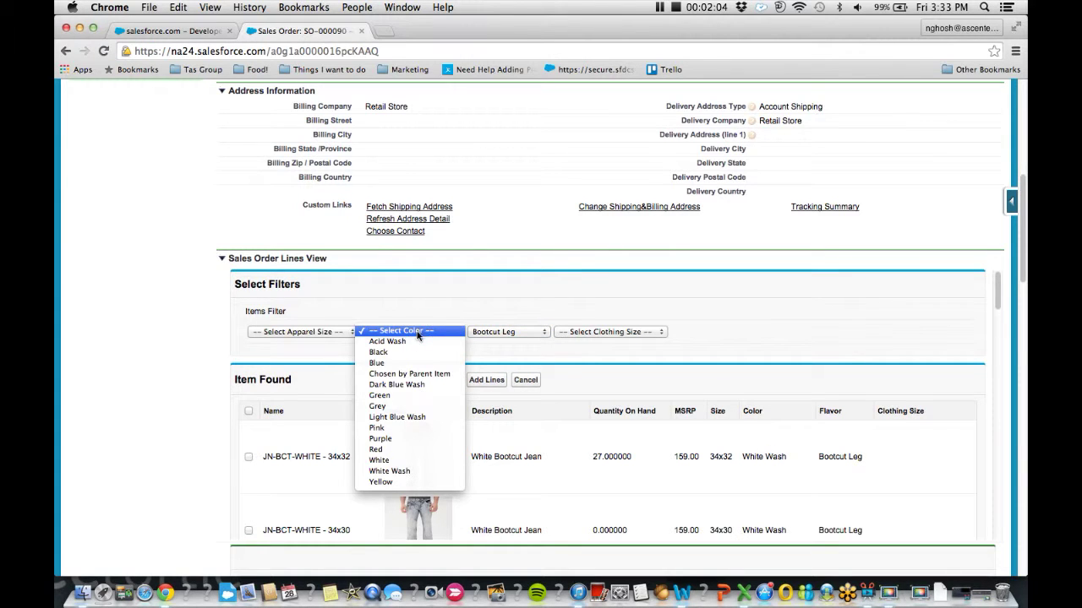
click(414, 341)
Step: Mark the 30x30 and 30x32 acid wash jeans rows and add them as order lines
scroll(414, 342, down, 5)
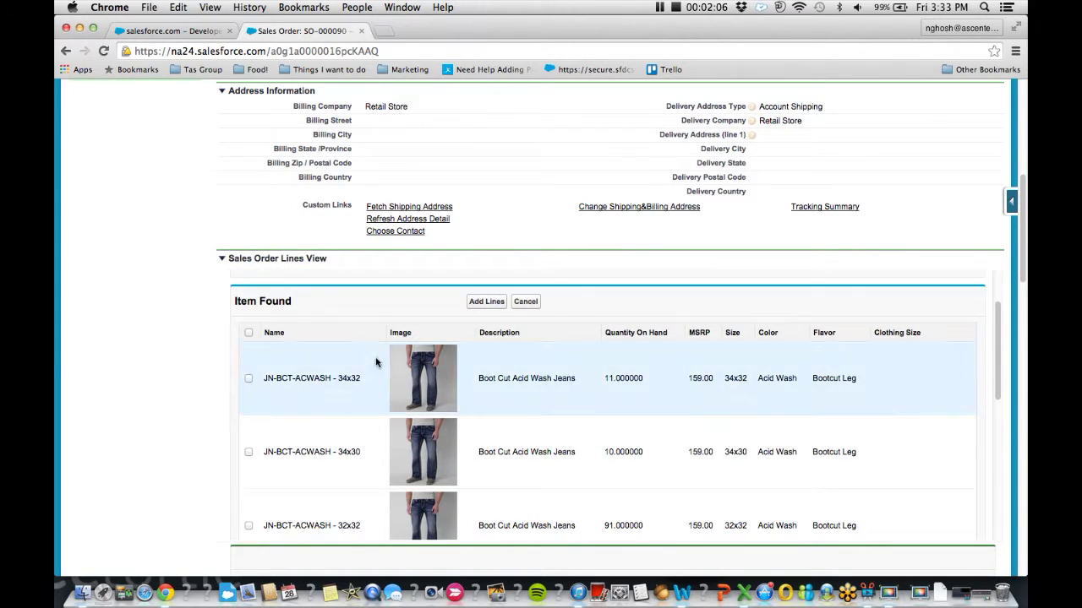
scroll(363, 355, up, 2)
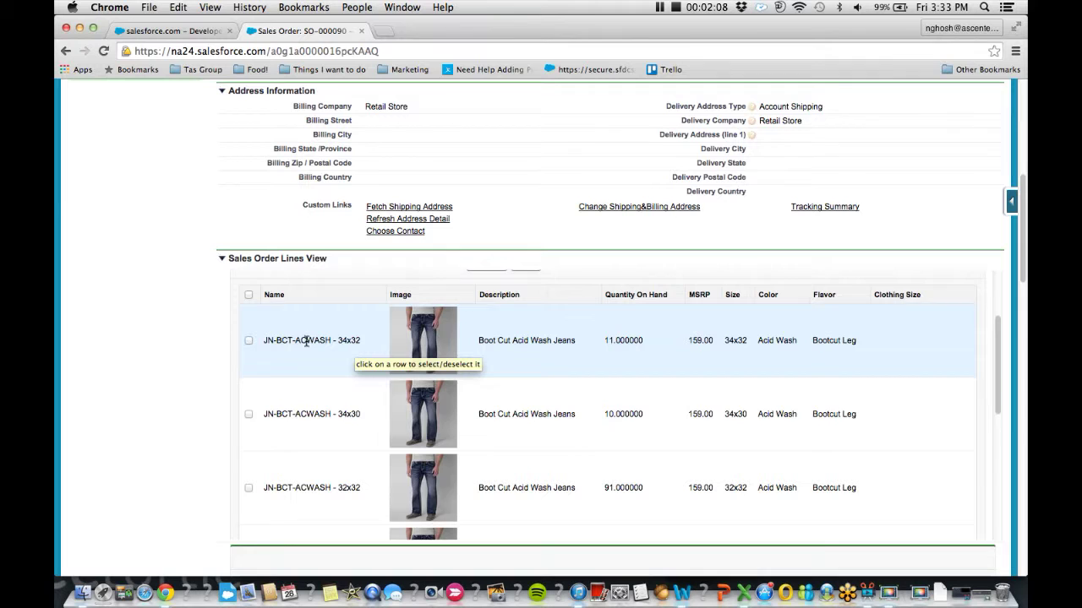
scroll(303, 447, down, 2)
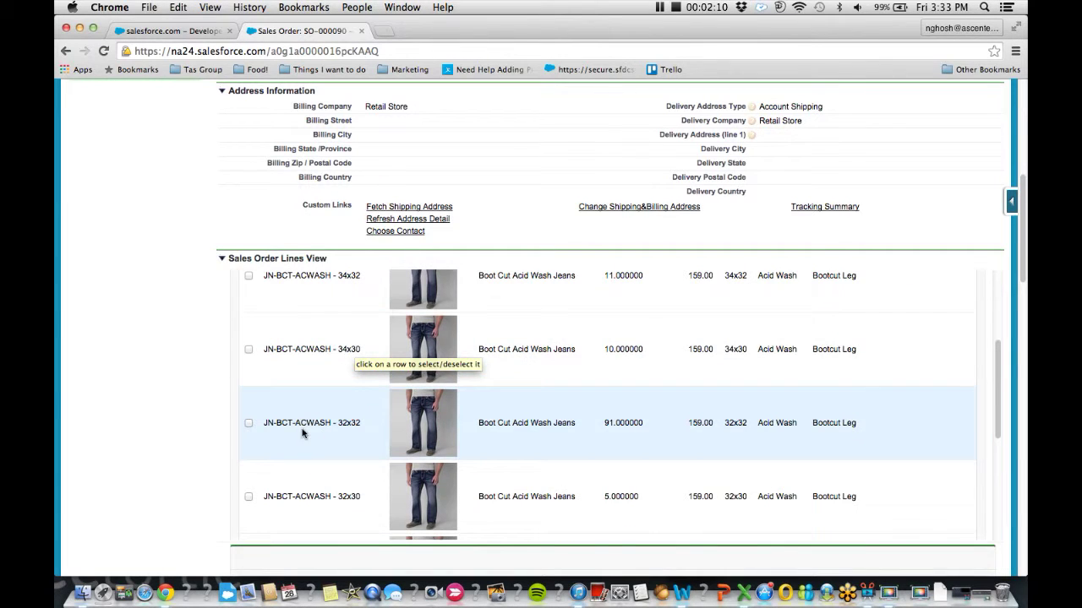
scroll(303, 431, down, 3)
scroll(245, 382, down, 3)
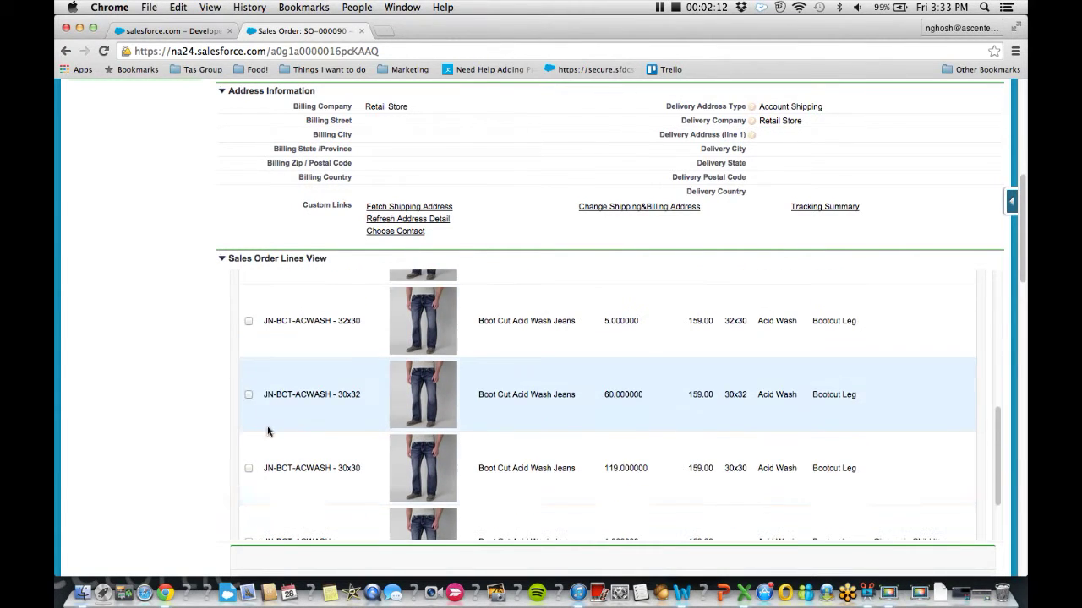
click(249, 469)
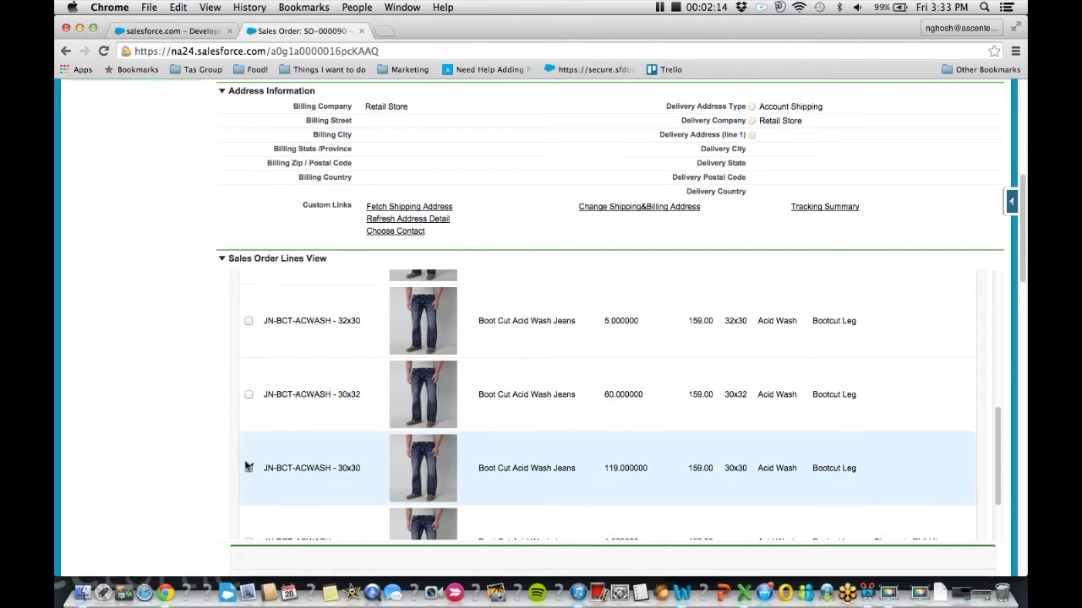
click(249, 395)
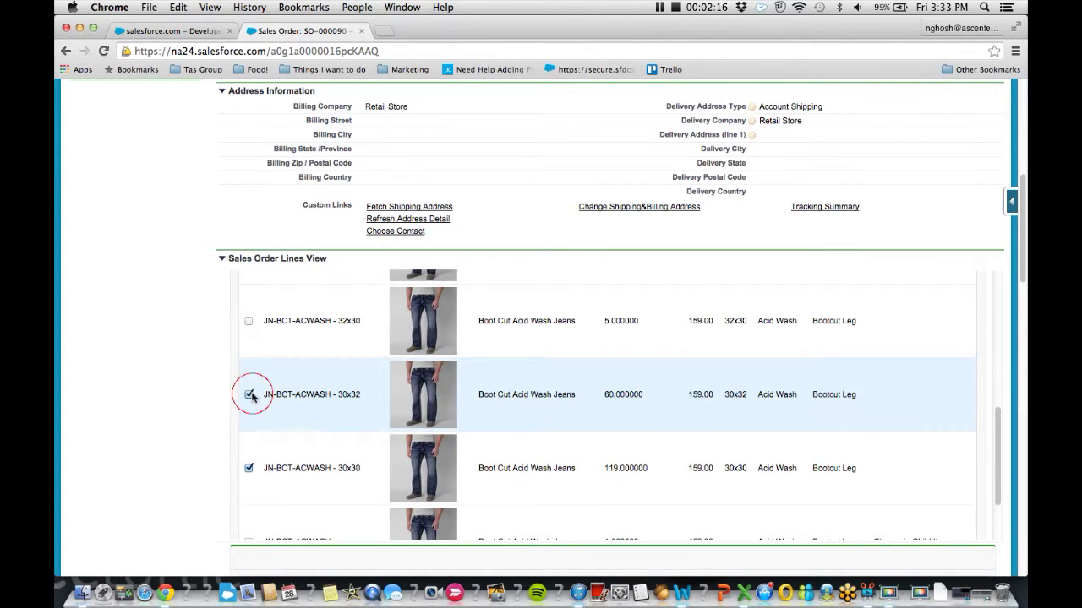
scroll(346, 404, down, 2)
click(490, 521)
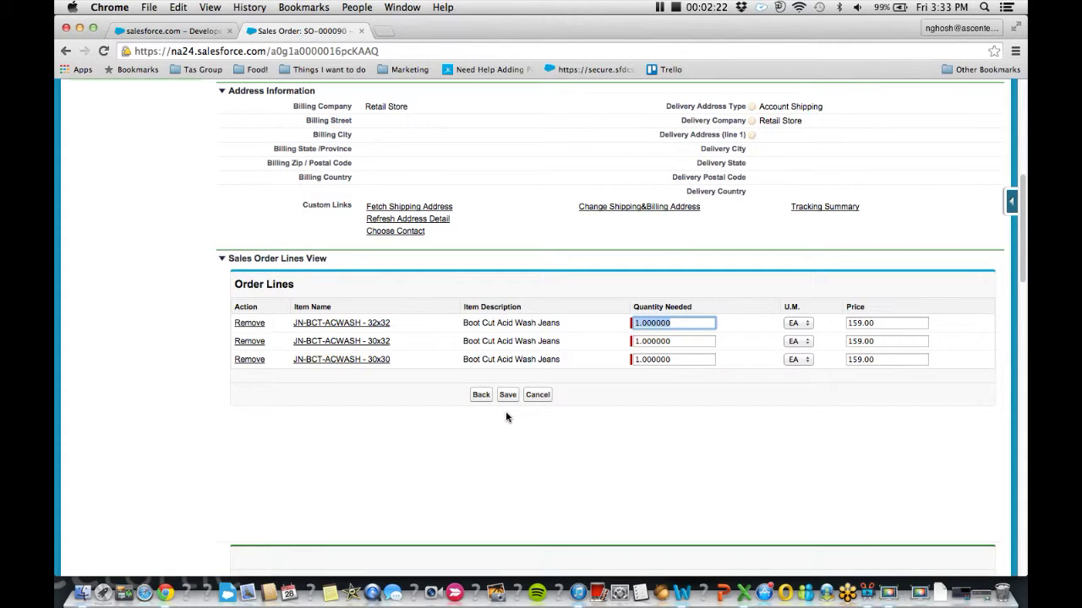
Step: Set quantity 10 on the 32x32, 30x32 and 30x30 acid wash jeans lines and save
text(11)
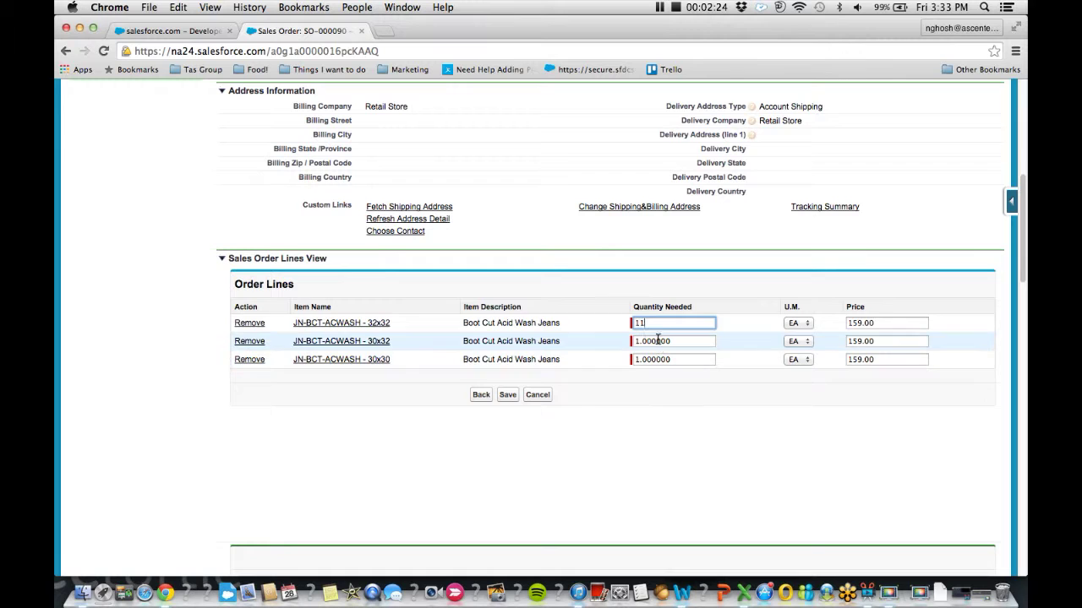
key(BackSpace)
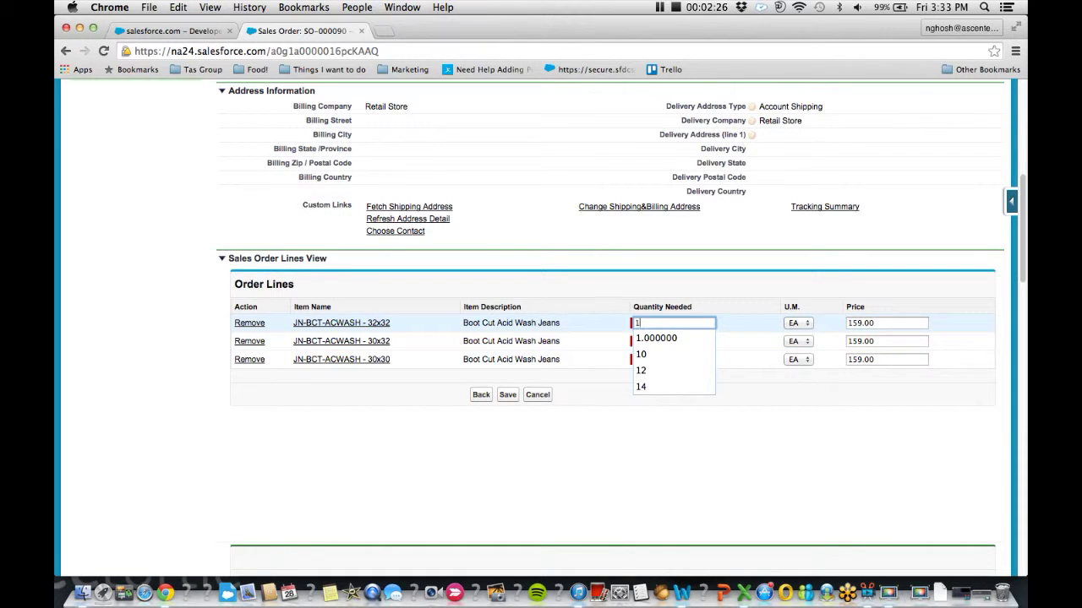
text(0)
click(659, 342)
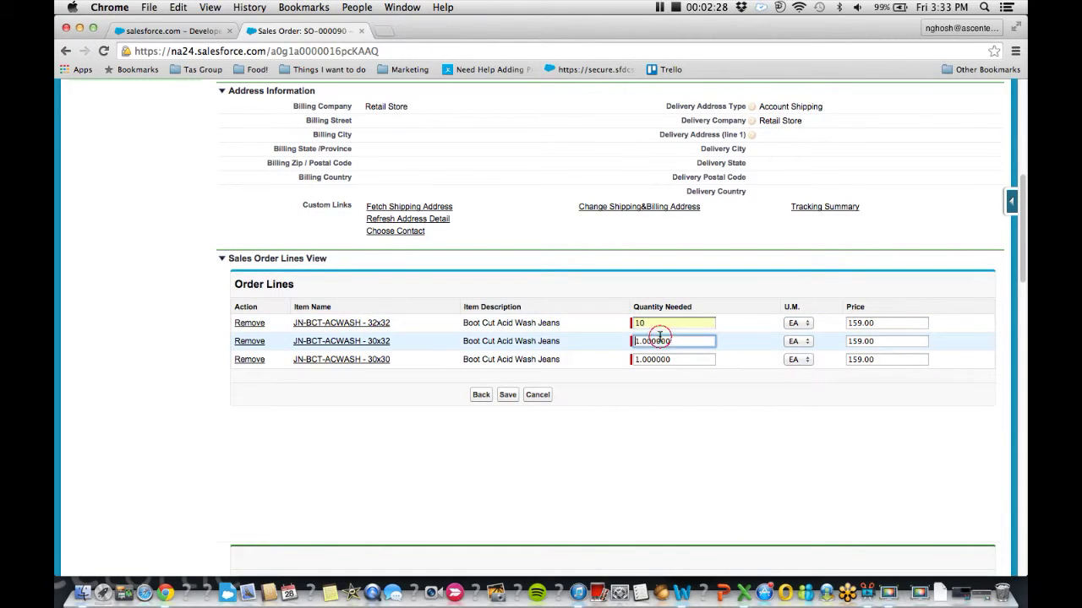
text(10)
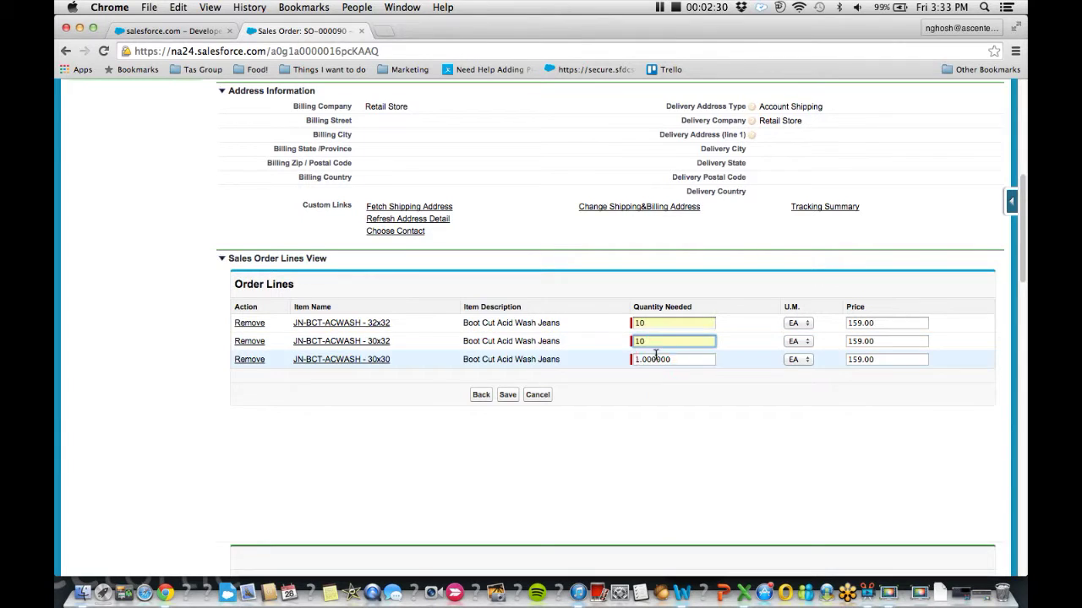
click(660, 359)
text(10)
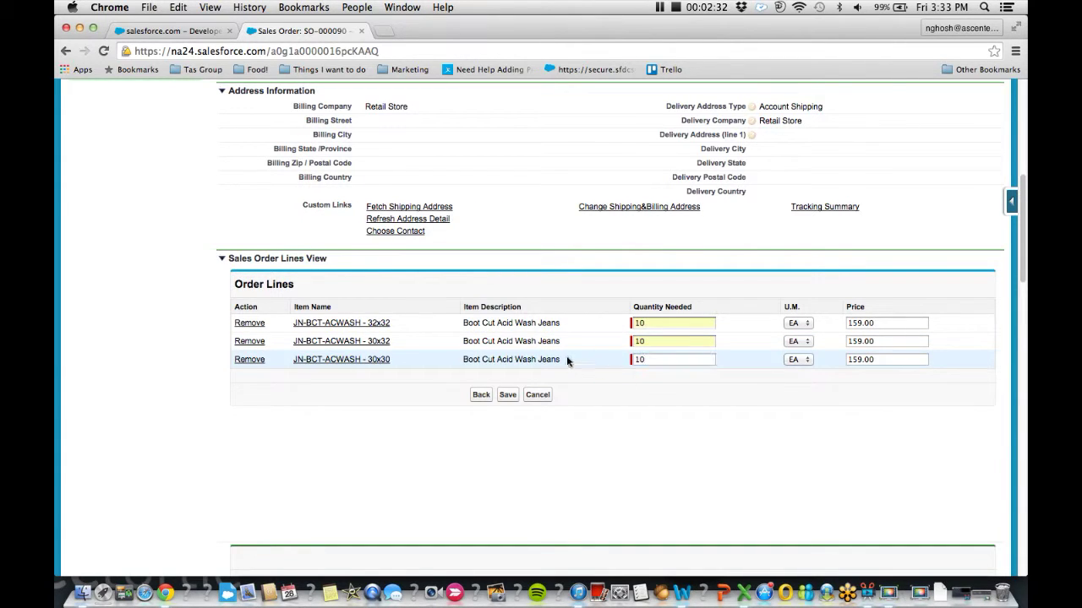
click(509, 394)
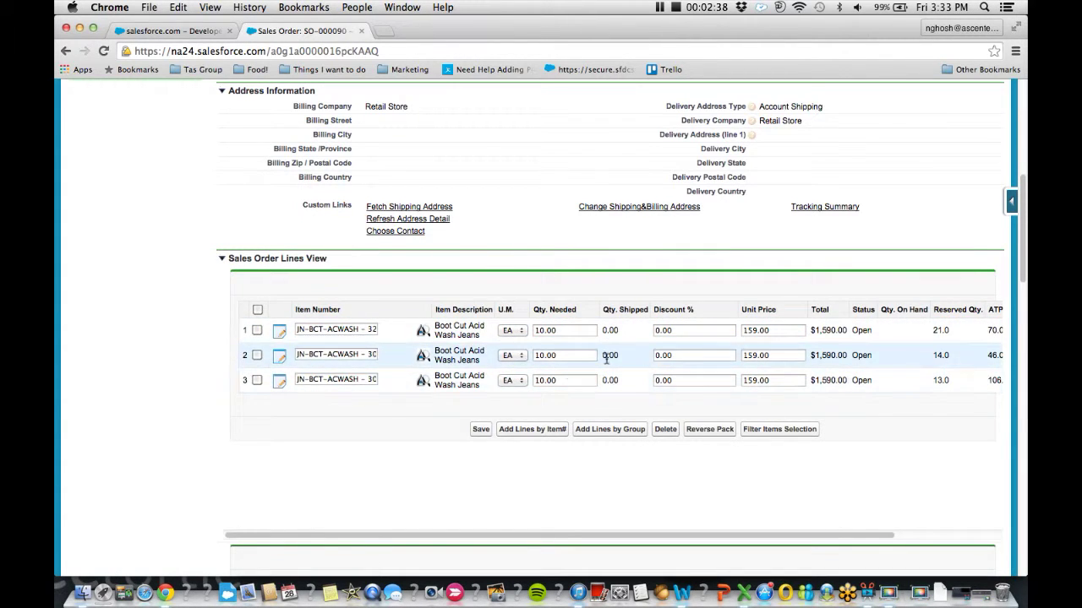
scroll(591, 360, up, 5)
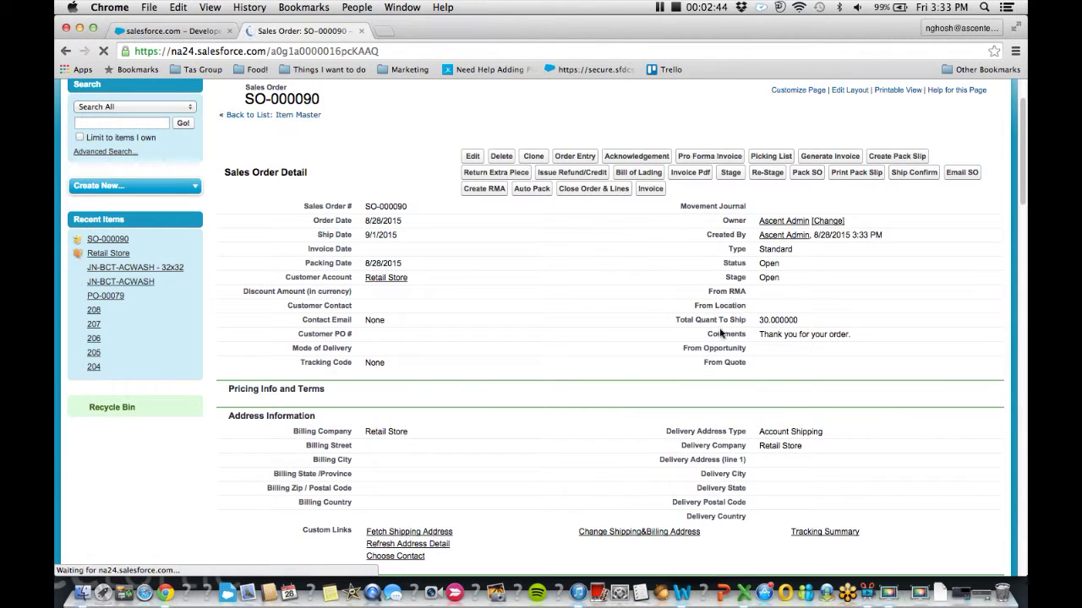
click(223, 390)
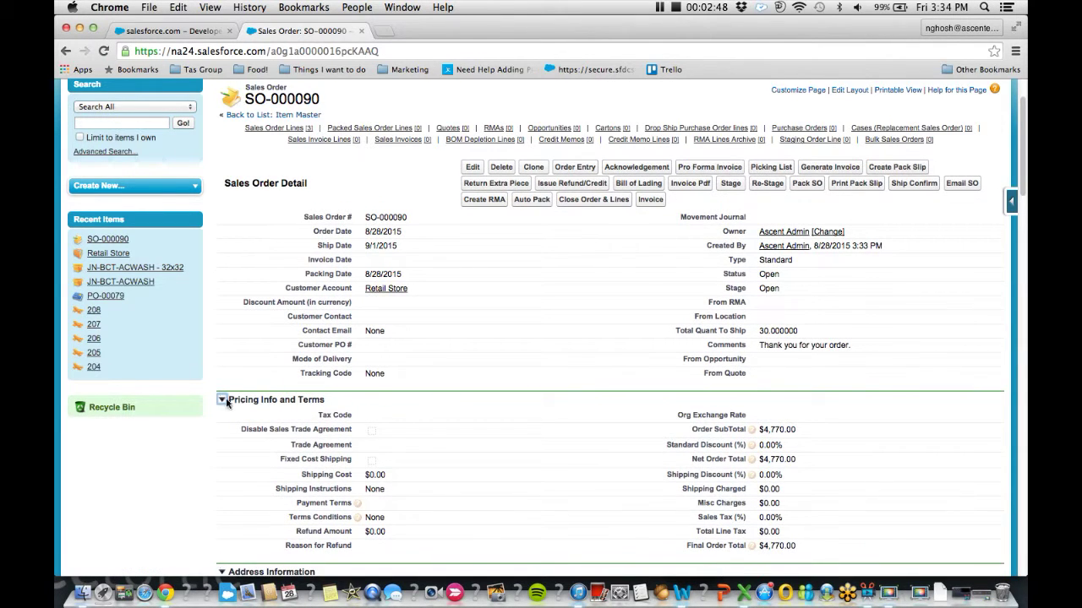
click(223, 400)
scroll(273, 381, down, 2)
scroll(468, 427, down, 5)
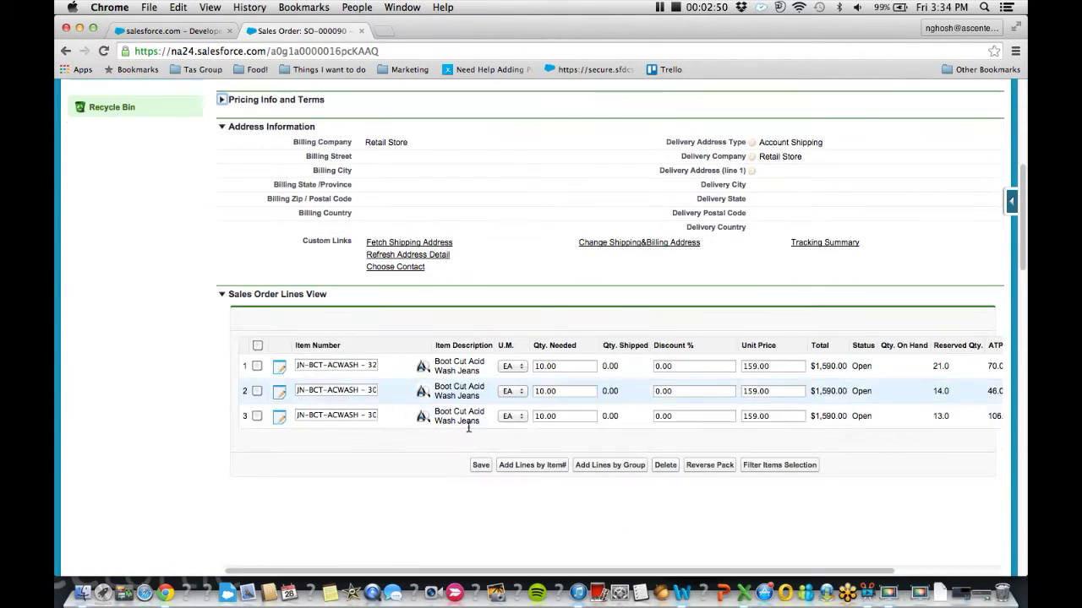
scroll(583, 392, up, 4)
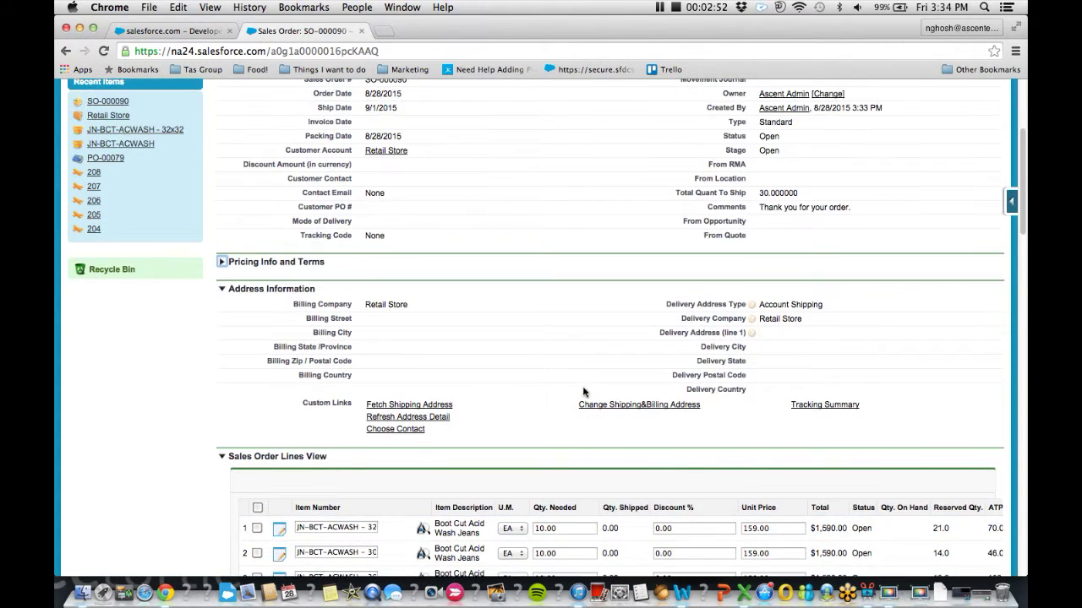
scroll(583, 392, up, 3)
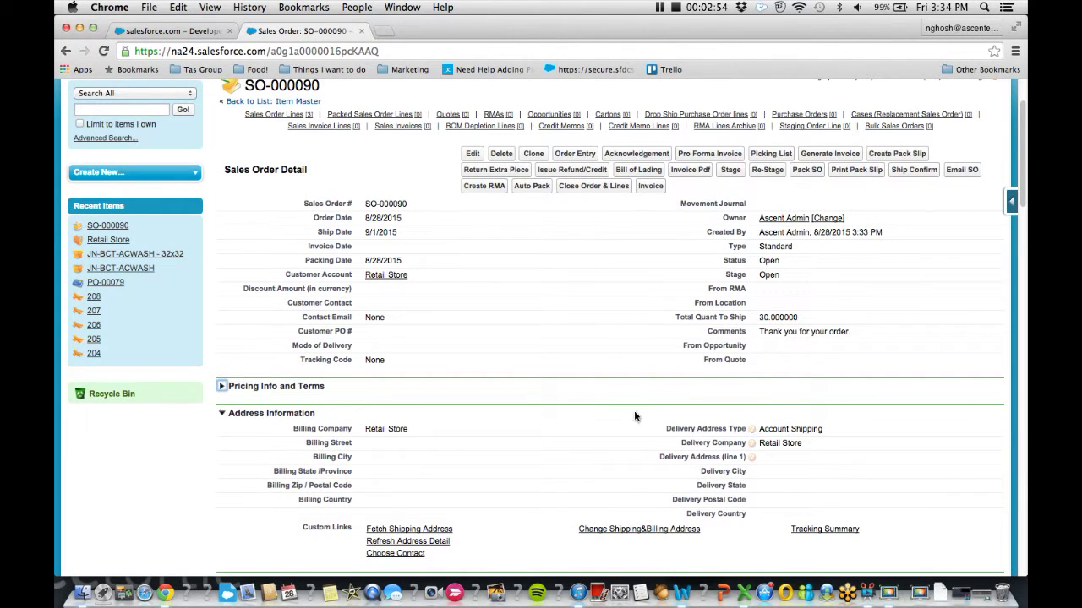
click(770, 153)
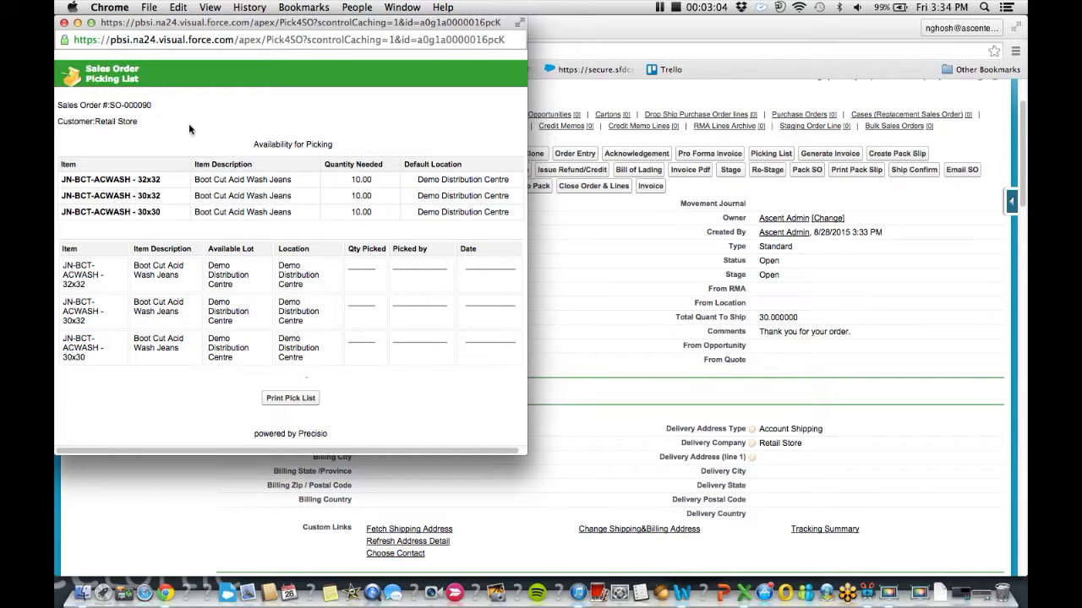
click(64, 23)
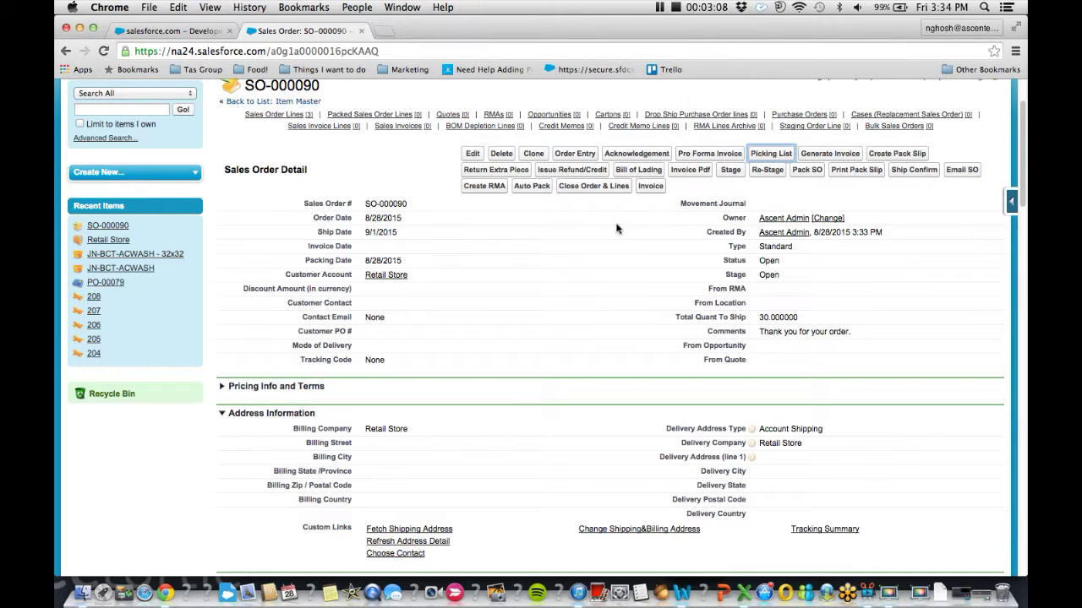
Step: Run Auto Pack on SO-000090 and confirm Closed, stage Packed, with 10.00 shipped per line
click(534, 187)
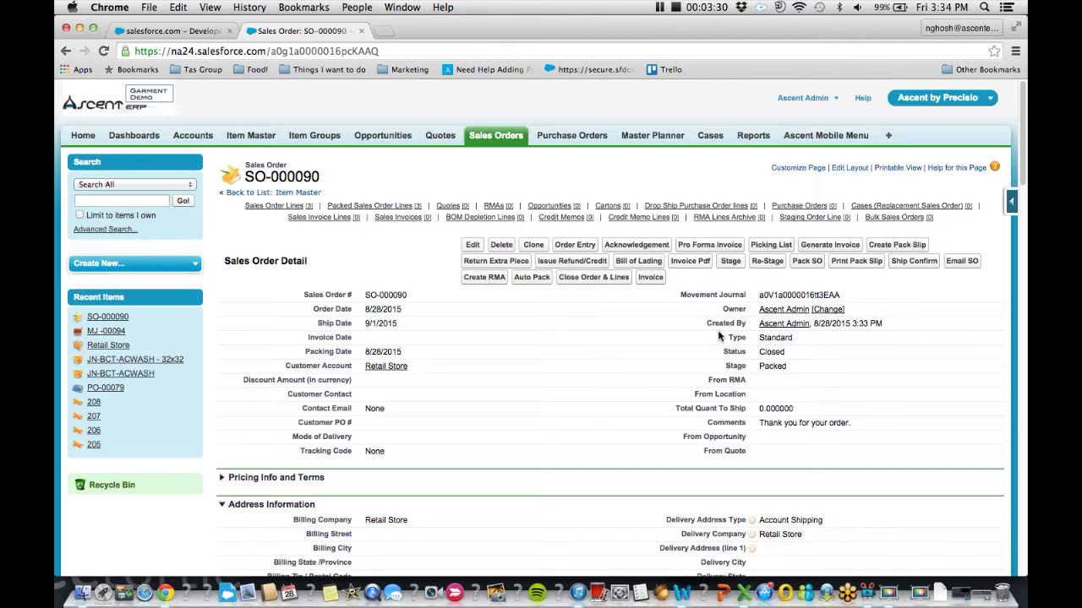
scroll(507, 338, down, 5)
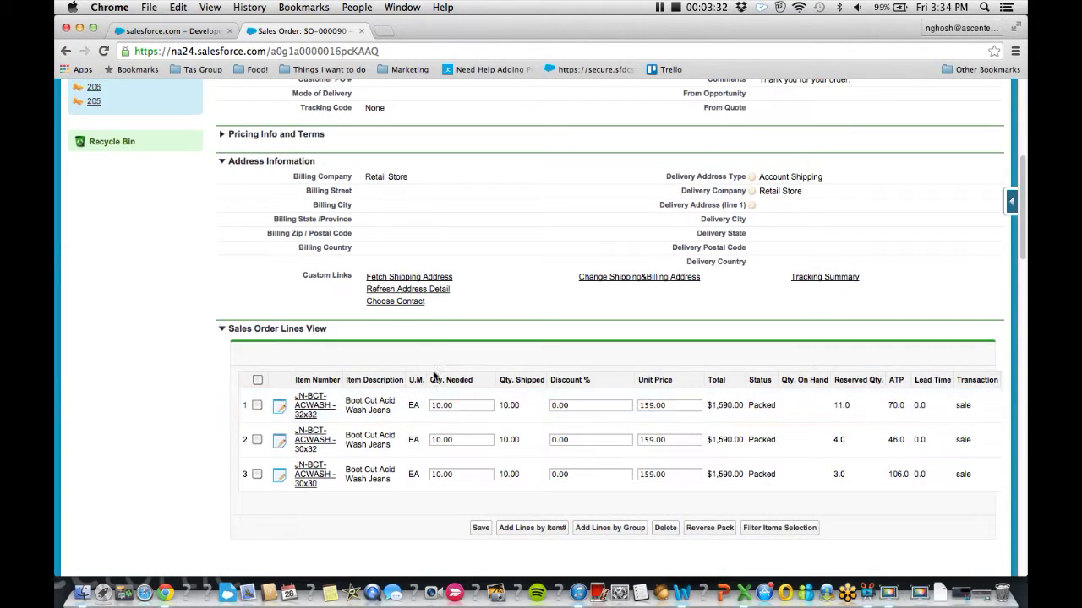
scroll(434, 365, up, 5)
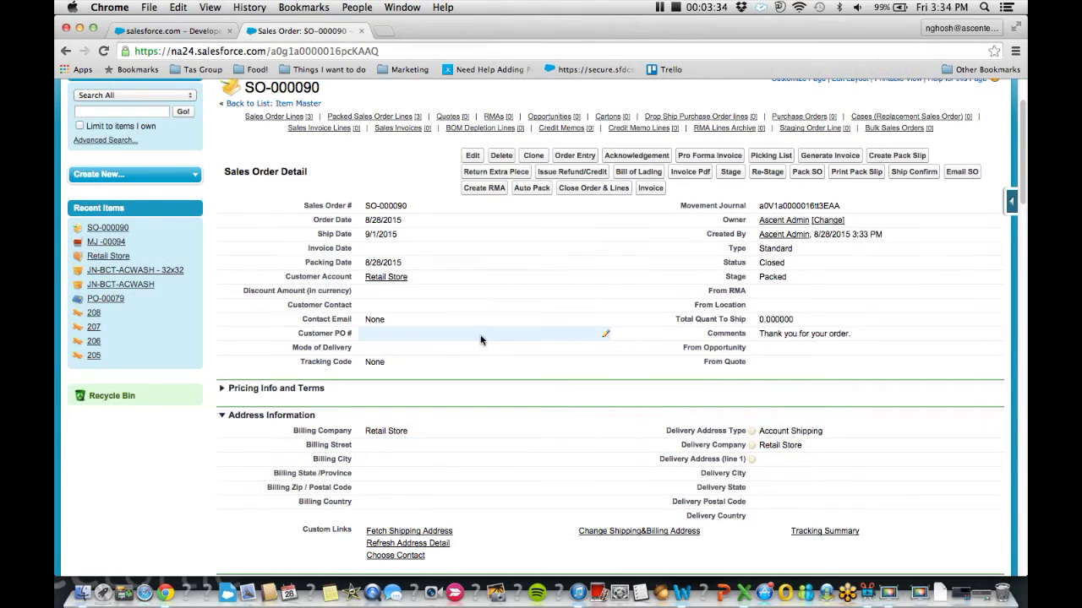
Step: Create and save purchase order PO-00080 with Clothing Manufacturer as vendor
click(169, 263)
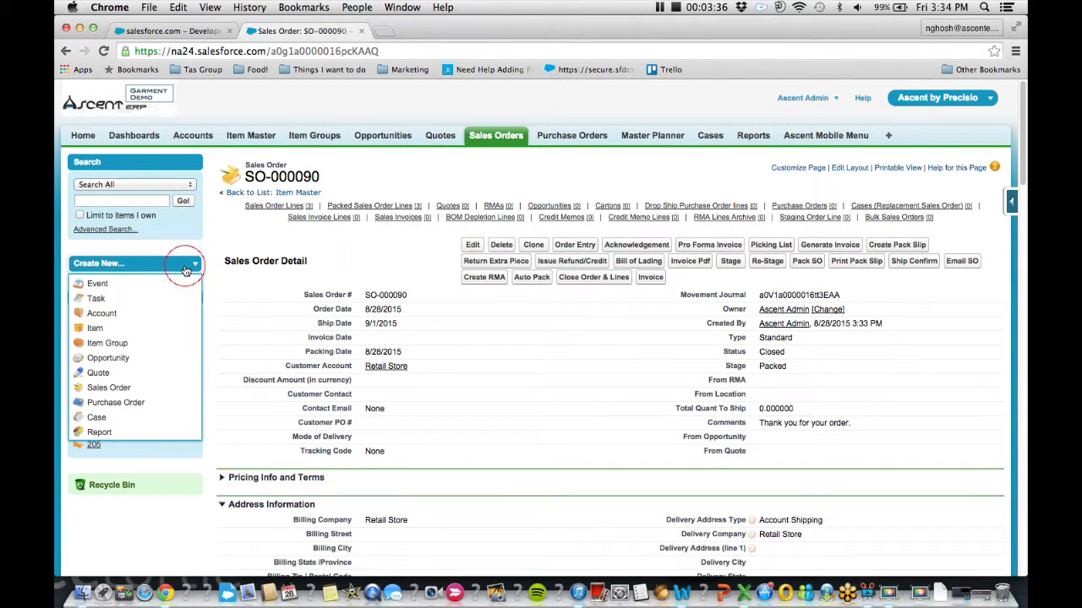
click(137, 409)
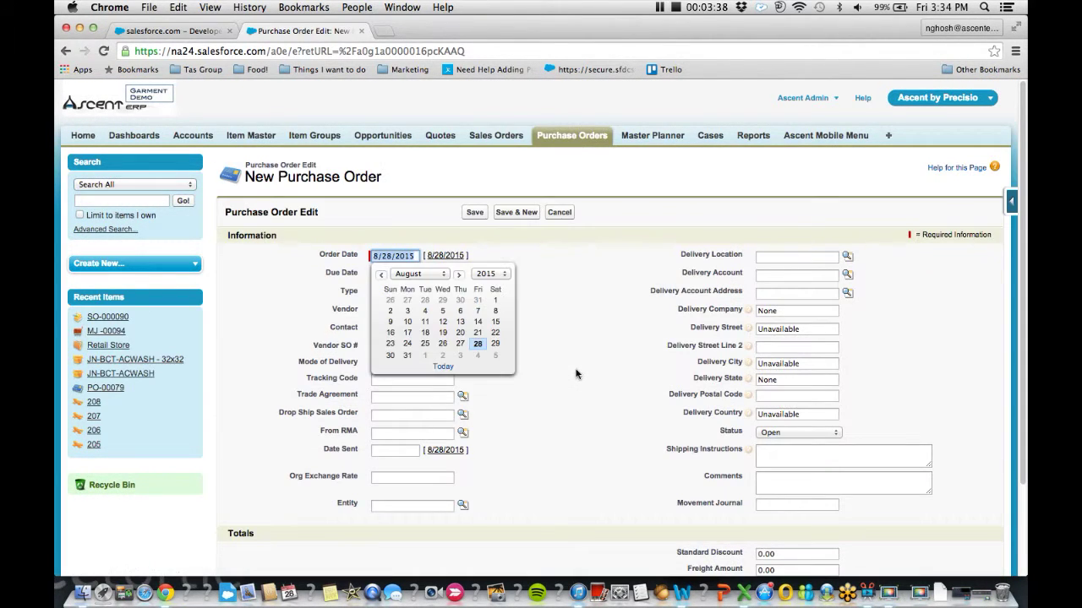
click(577, 364)
click(462, 311)
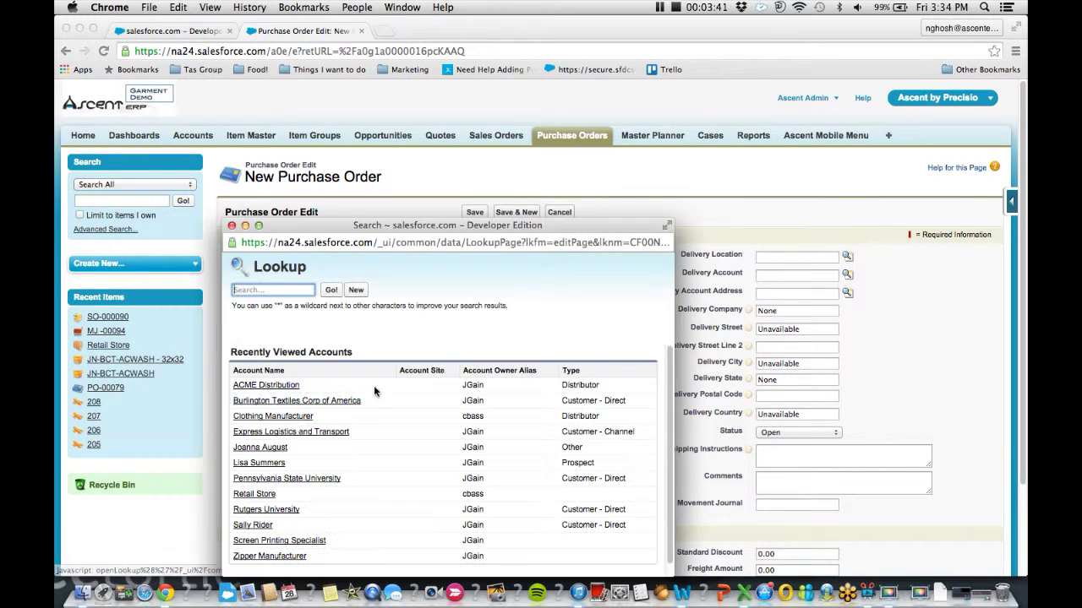
click(285, 416)
click(475, 212)
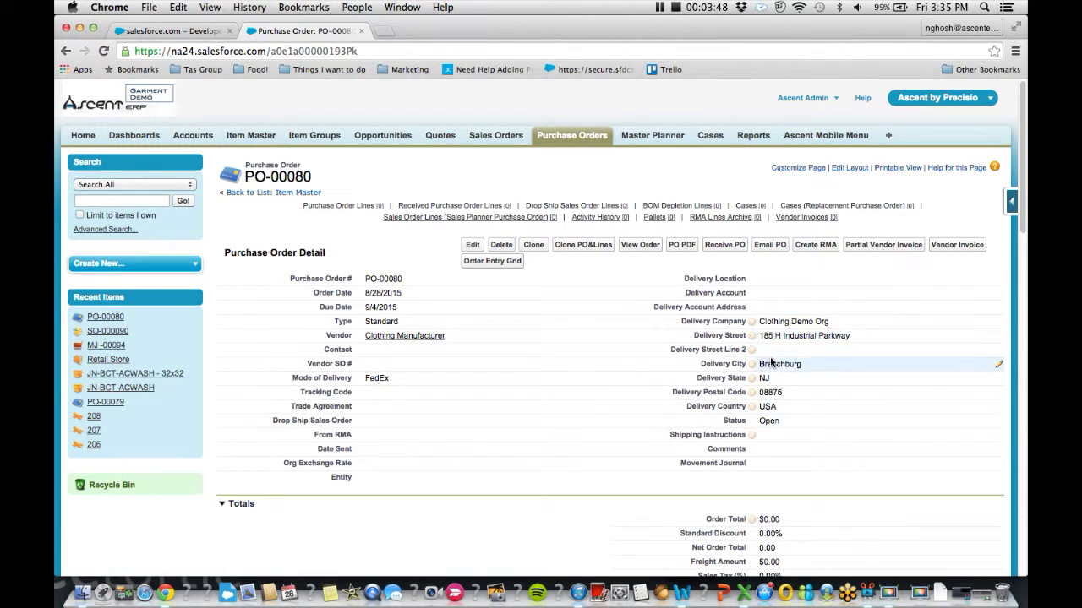
scroll(767, 369, down, 4)
scroll(690, 386, up, 3)
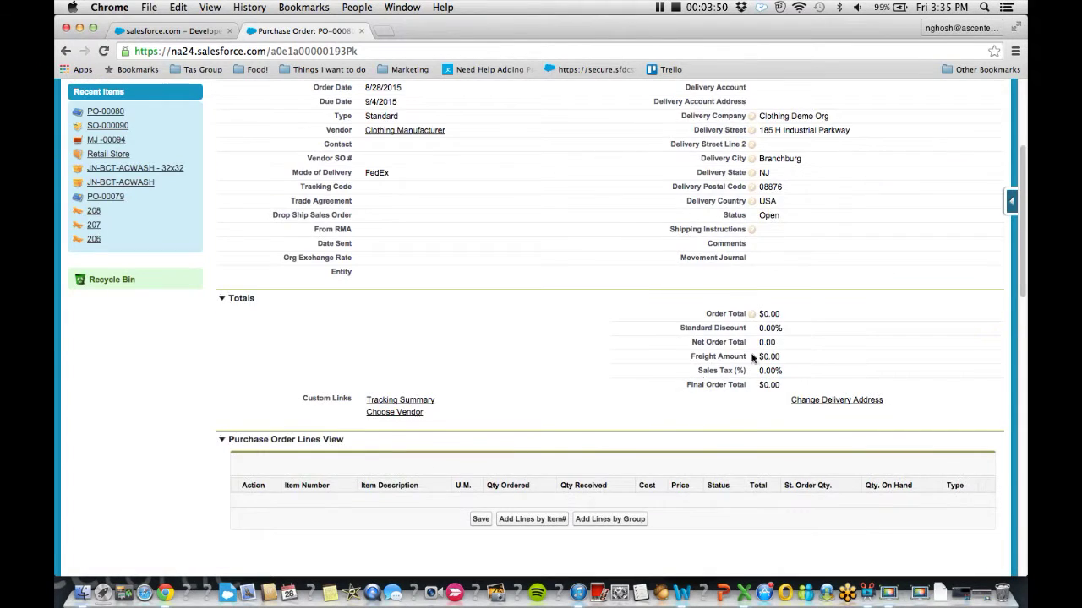
scroll(557, 279, up, 2)
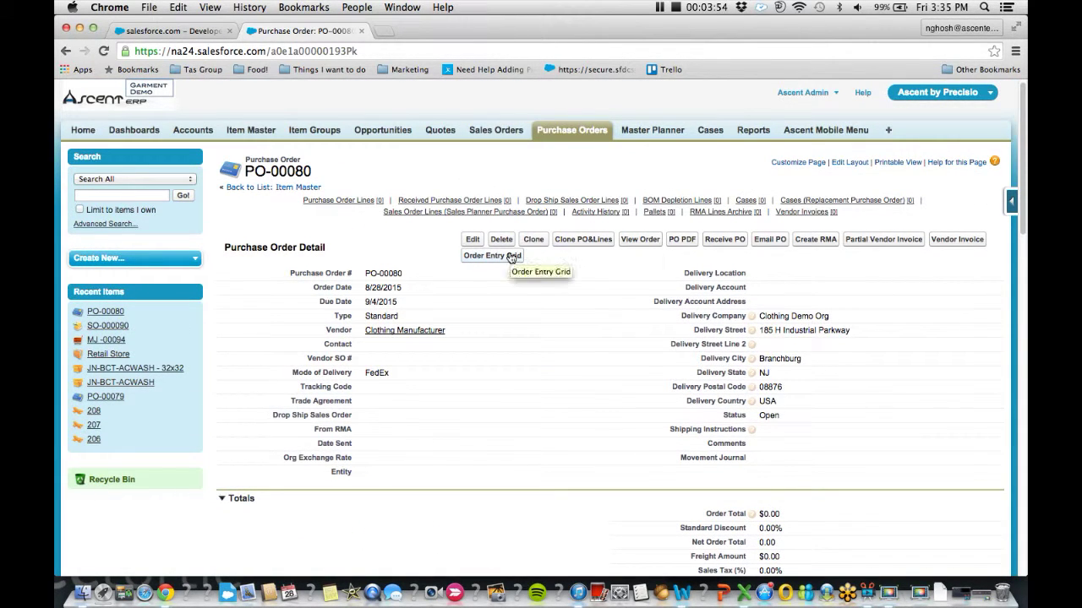
Step: Open the order entry grid with Dresses and Loose Fit excluded, showing Bootcut Leg sizes
click(510, 257)
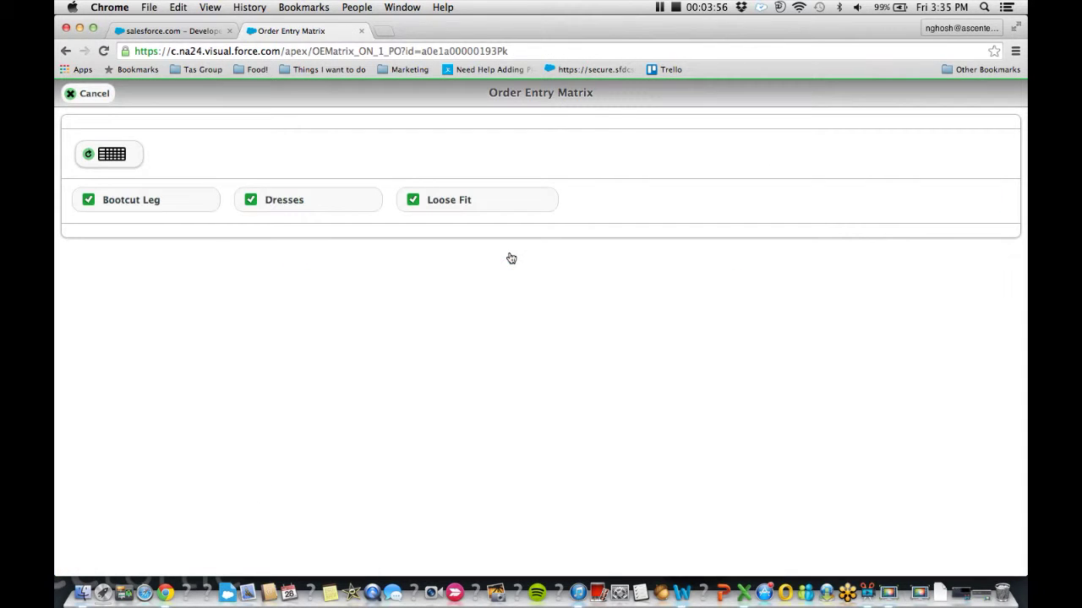
click(288, 204)
click(446, 213)
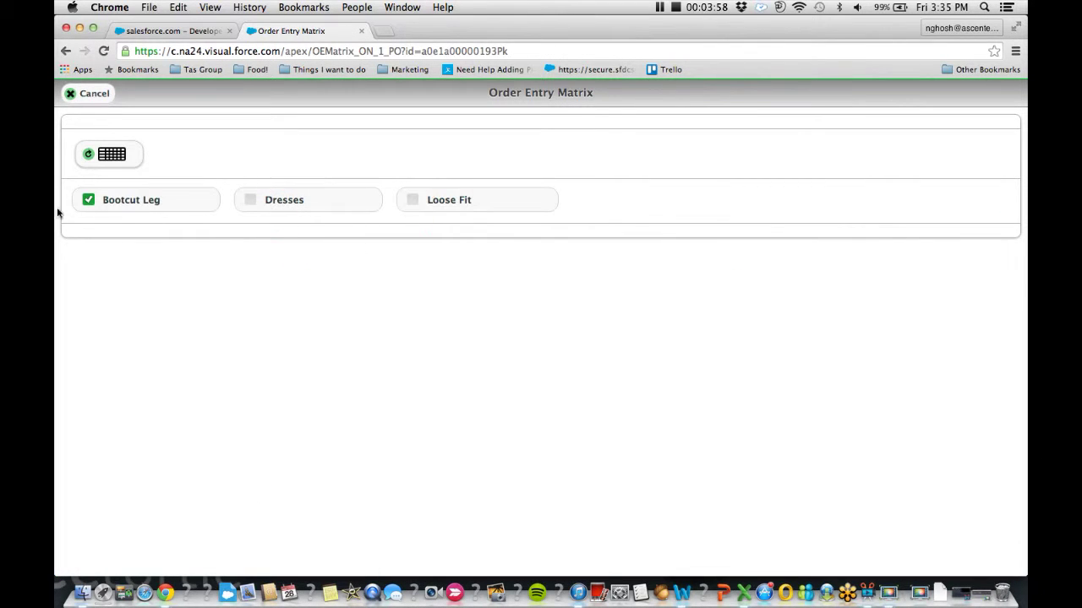
click(109, 154)
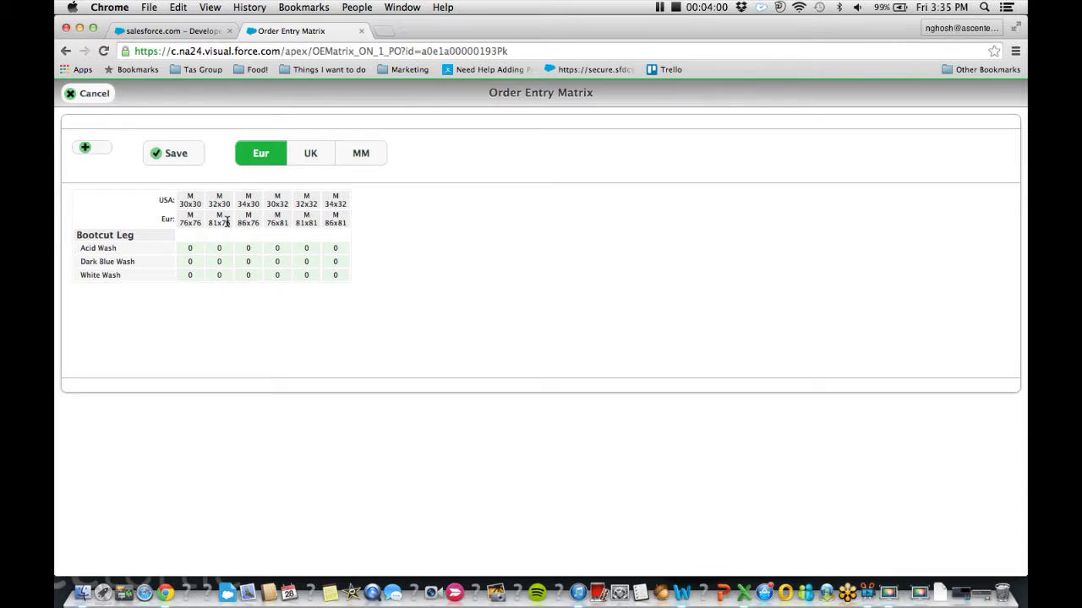
Step: Work through the Acid Wash size cells of the Bootcut Leg grid, starting at 30x30
click(191, 249)
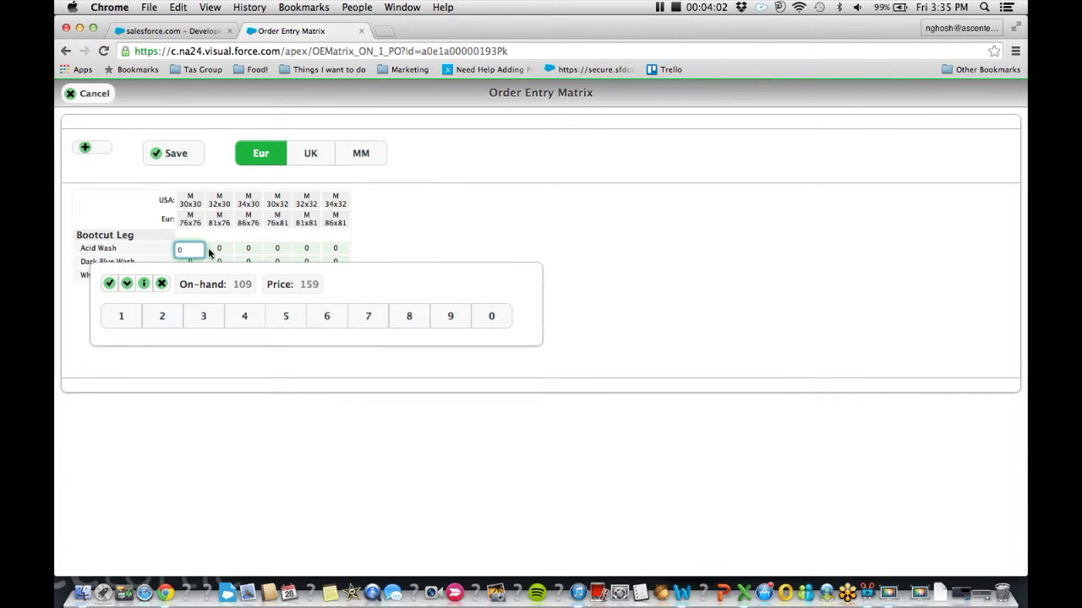
click(218, 249)
click(248, 249)
click(280, 250)
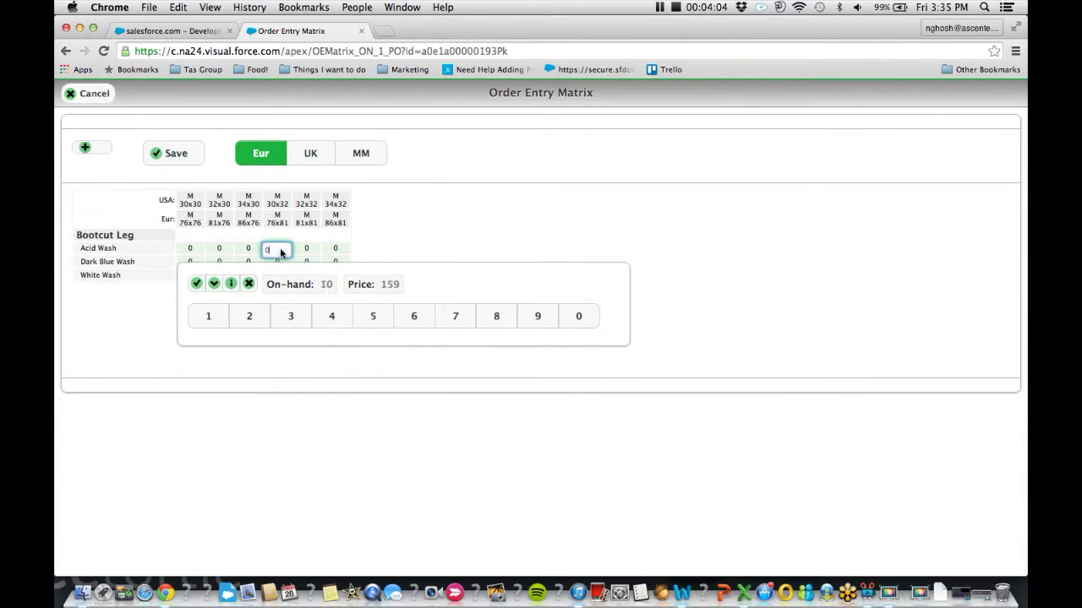
click(308, 249)
click(335, 249)
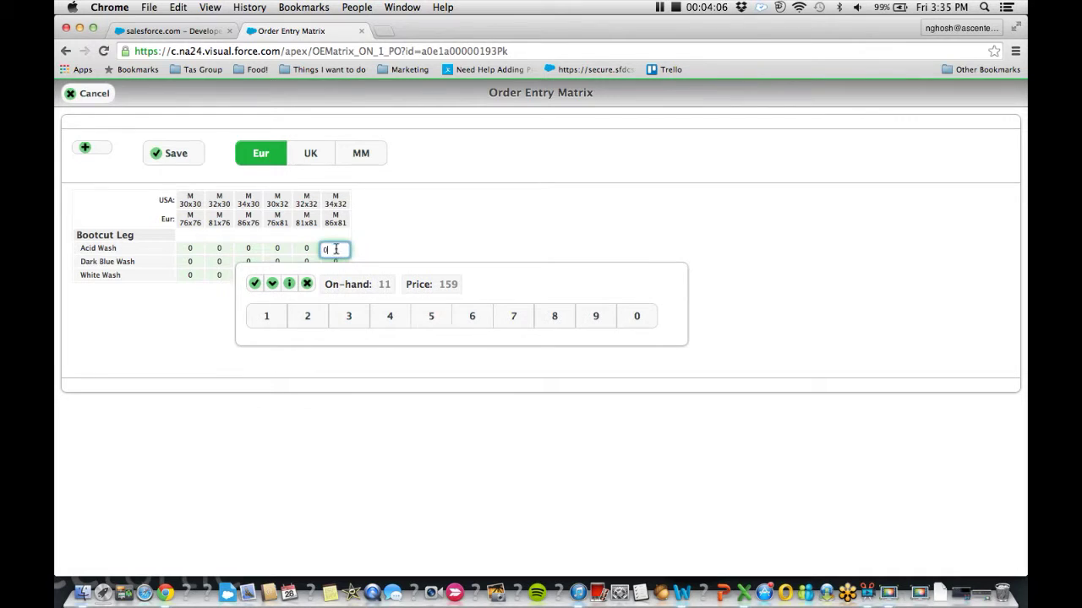
click(189, 249)
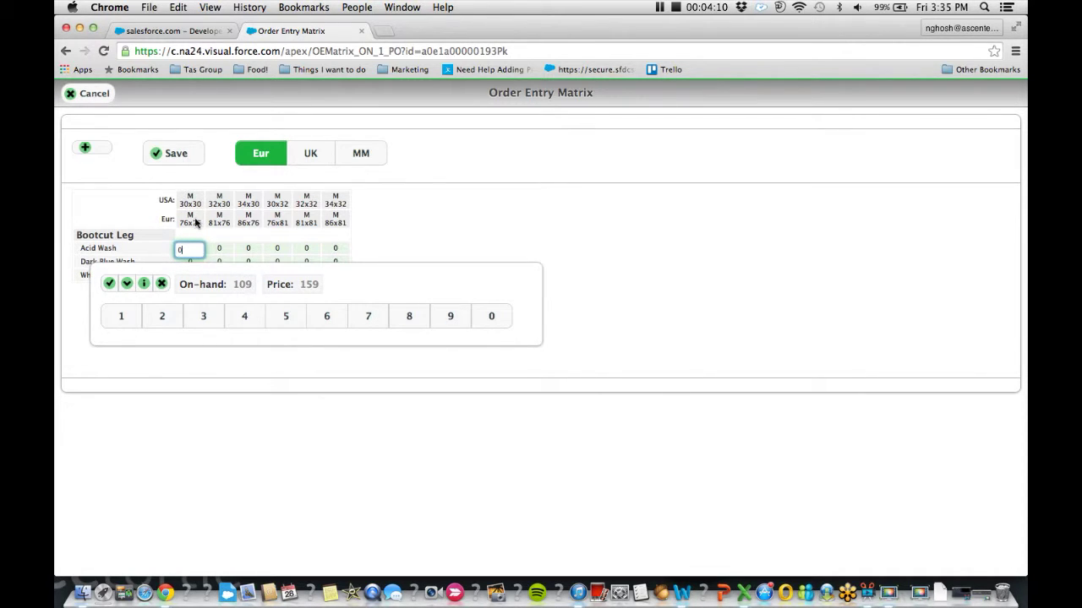
click(217, 250)
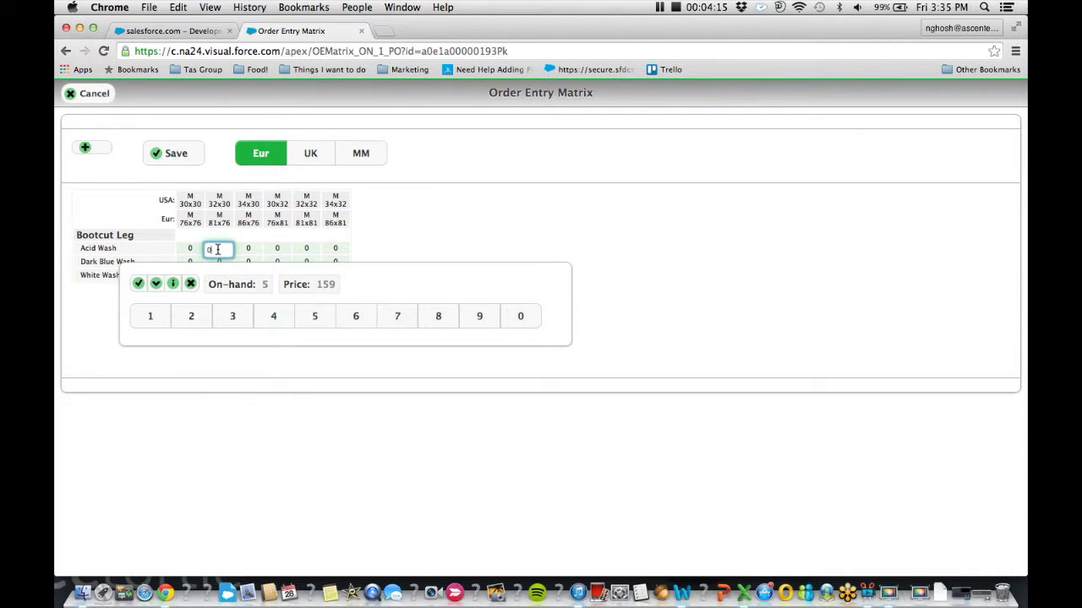
Step: Enter 15 for Acid Wash 32x30, 34x30, 30x32, 32x32 and 34x32, then save
click(139, 284)
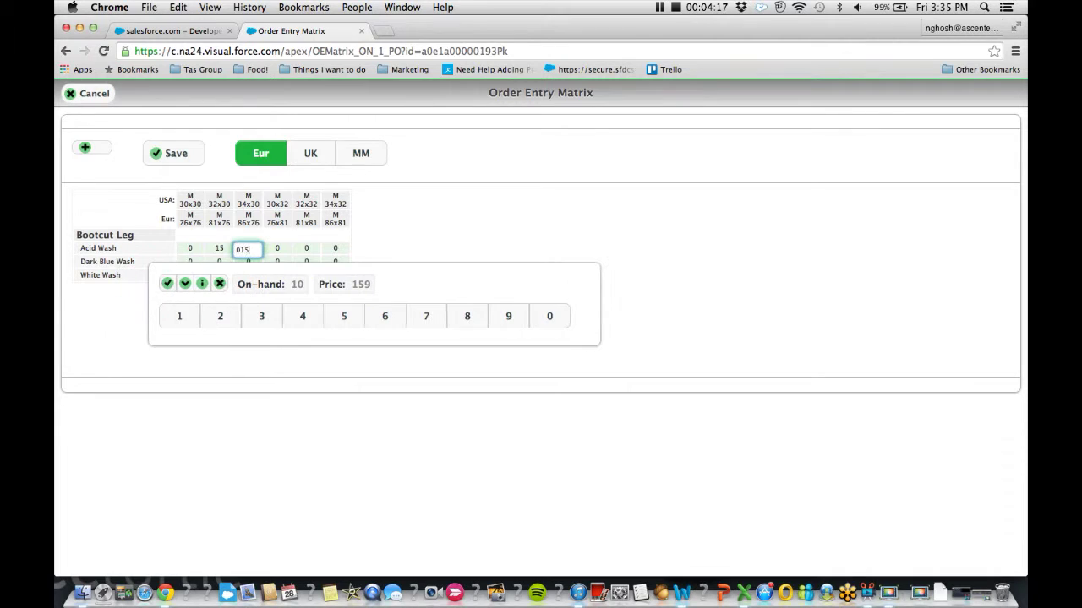
click(166, 285)
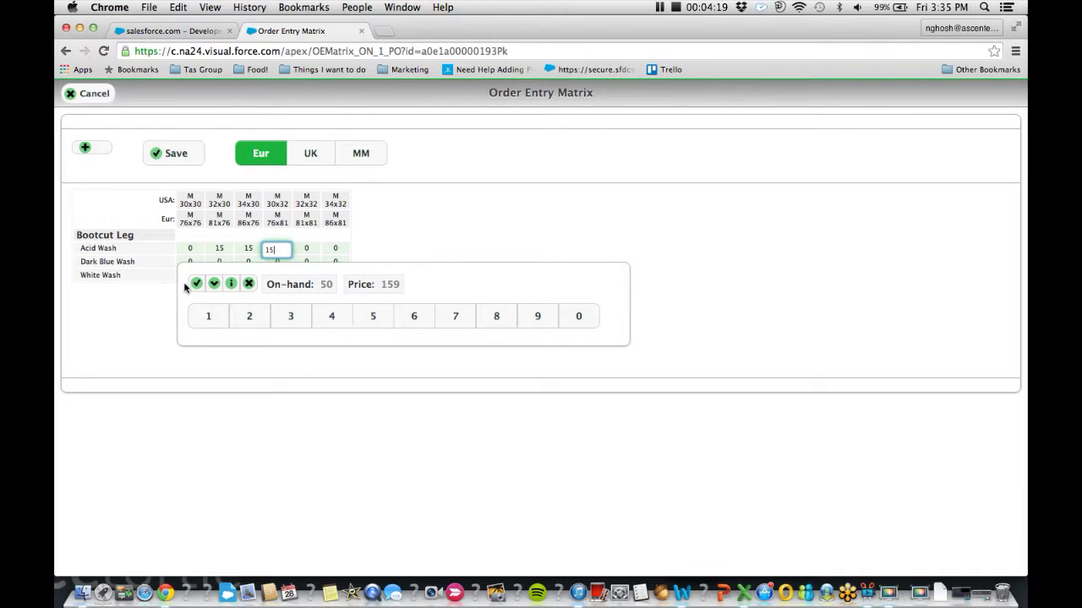
click(195, 283)
click(225, 284)
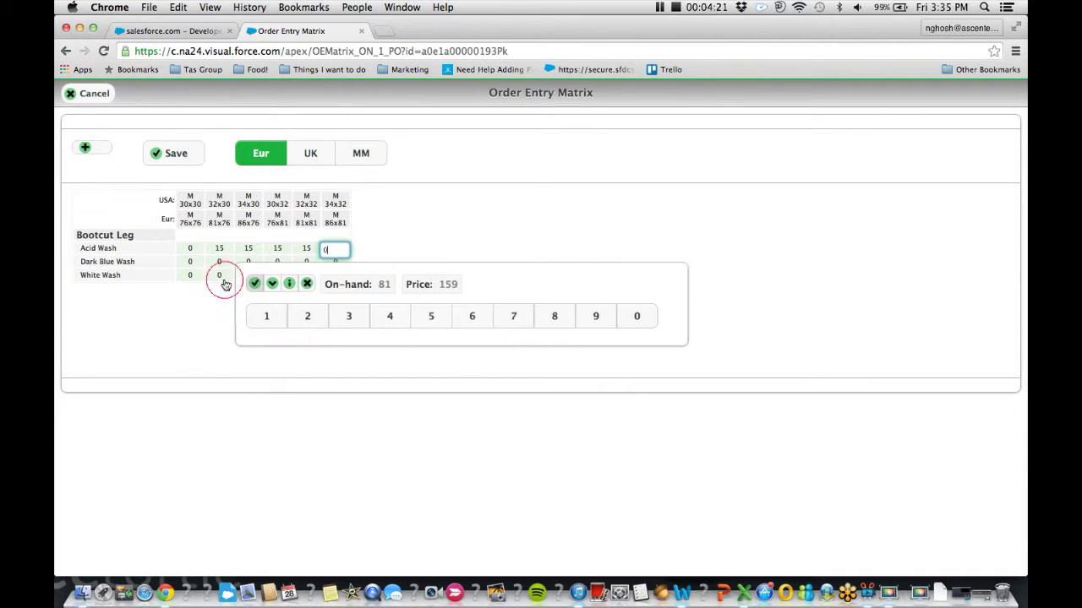
click(253, 284)
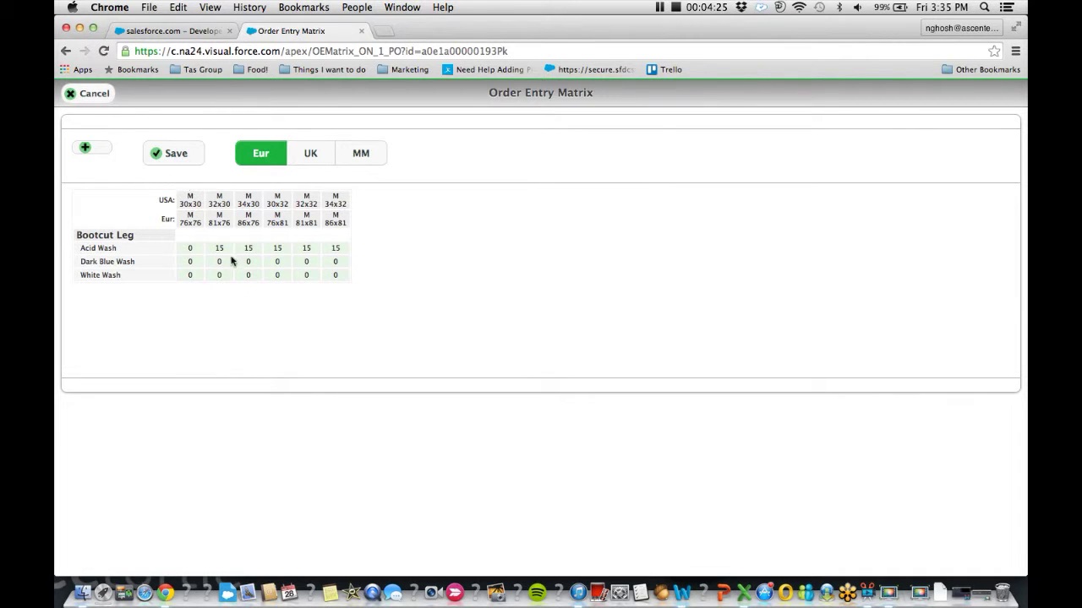
double_click(172, 158)
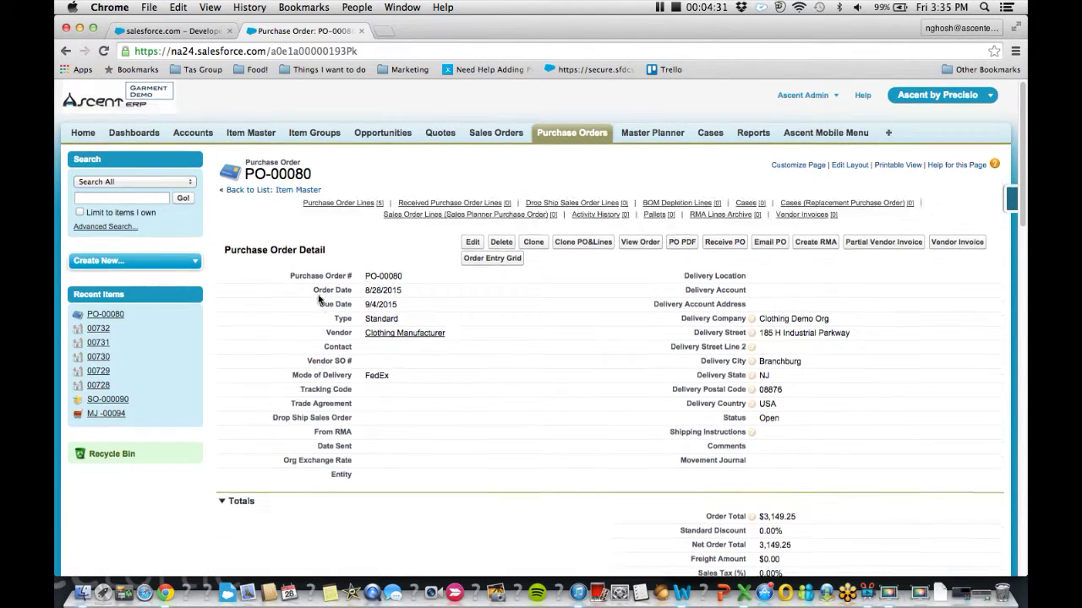
Step: Reload PO-00080 and check its $6,298.50 order total and 5+ purchase order lines
scroll(318, 299, down, 3)
scroll(321, 304, down, 3)
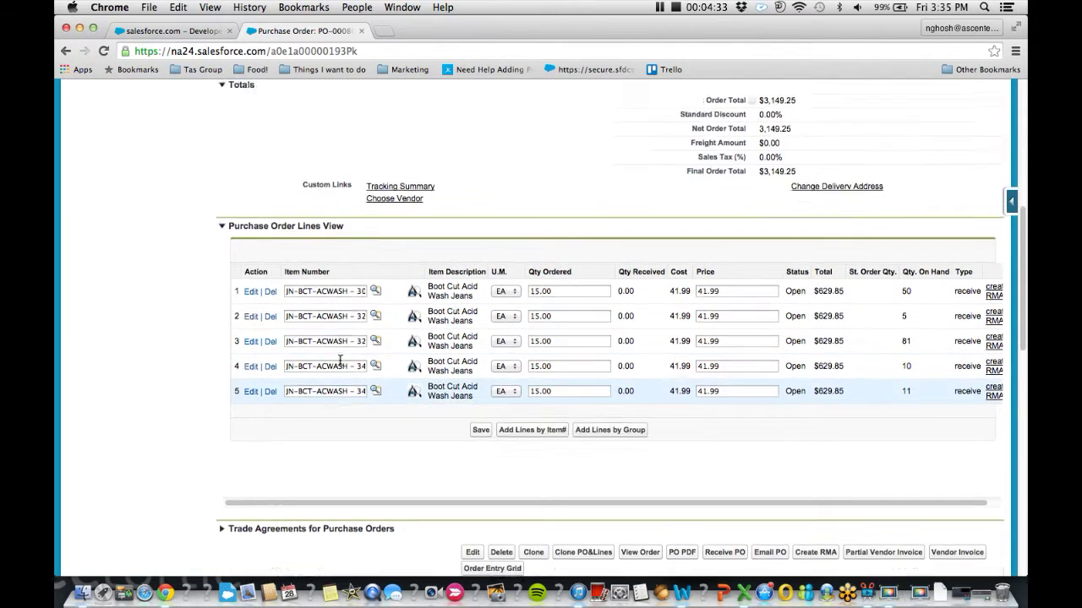
scroll(334, 358, up, 5)
scroll(335, 358, up, 3)
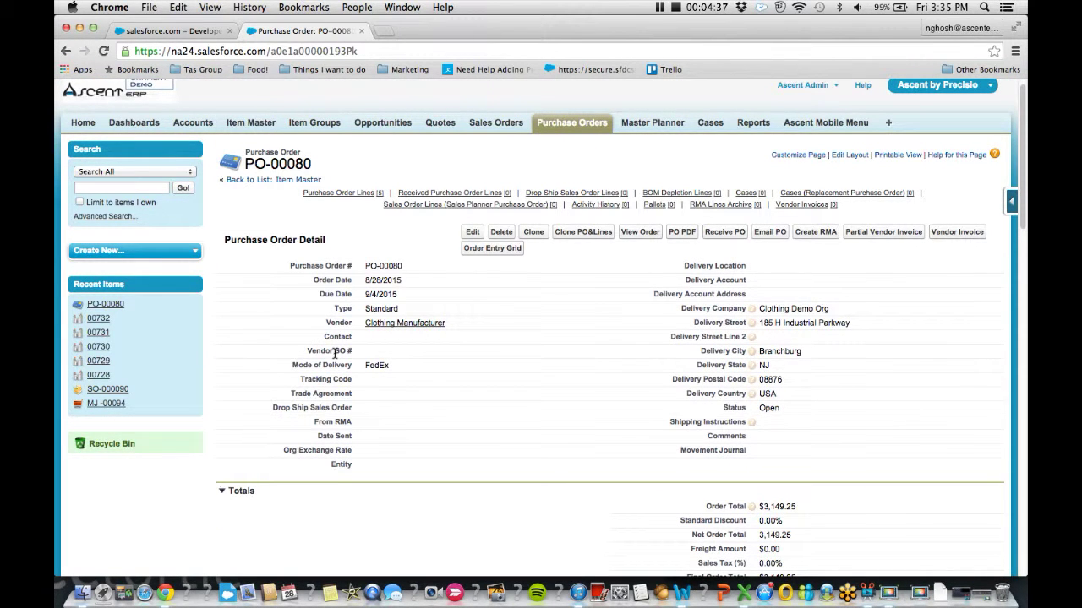
click(104, 51)
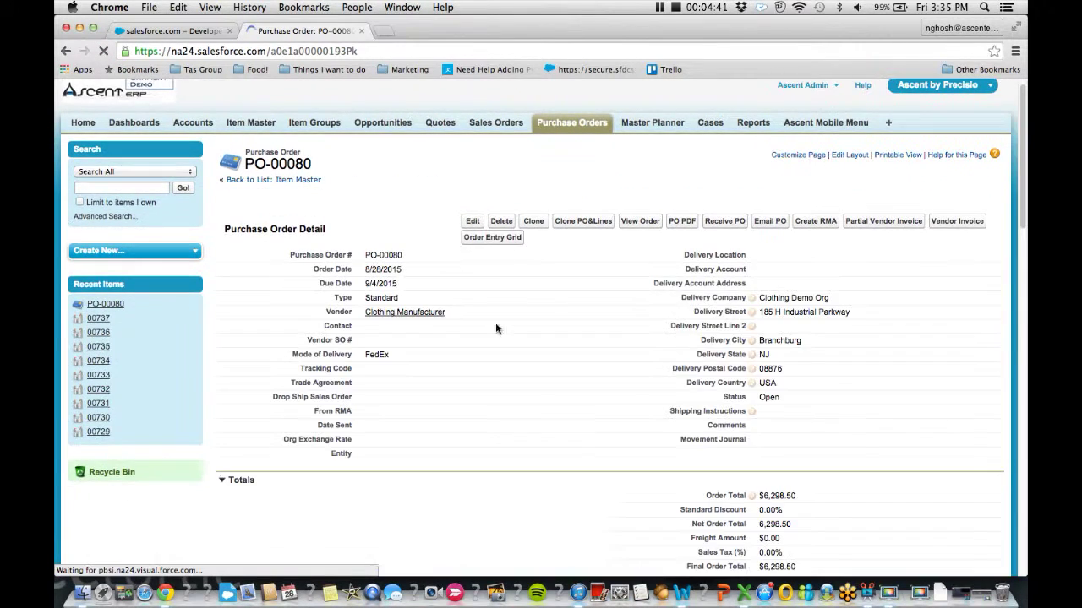
scroll(495, 326, down, 1)
scroll(676, 440, down, 2)
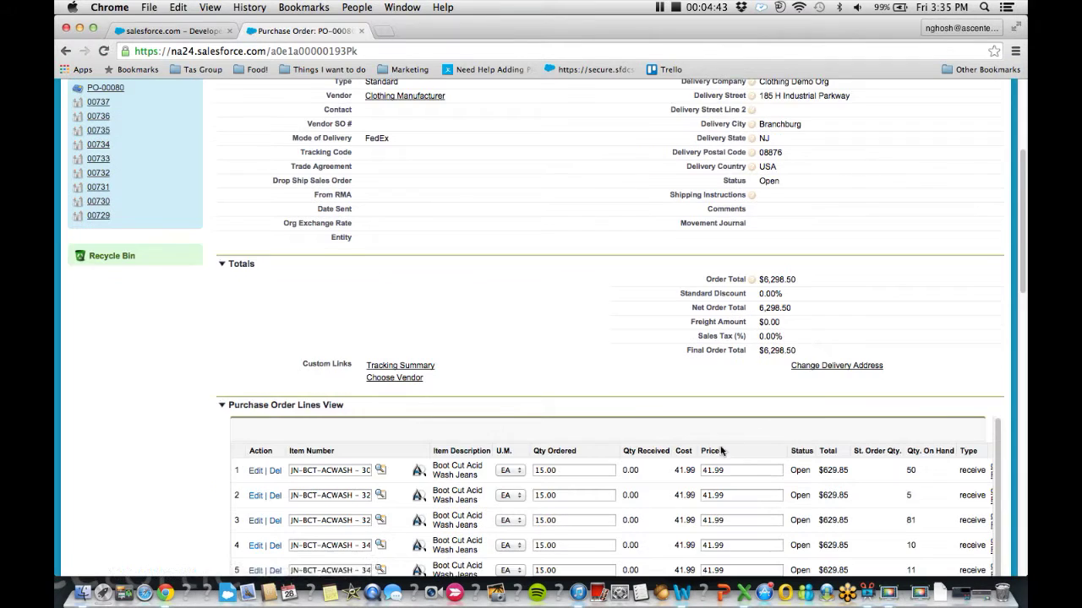
scroll(616, 452, up, 3)
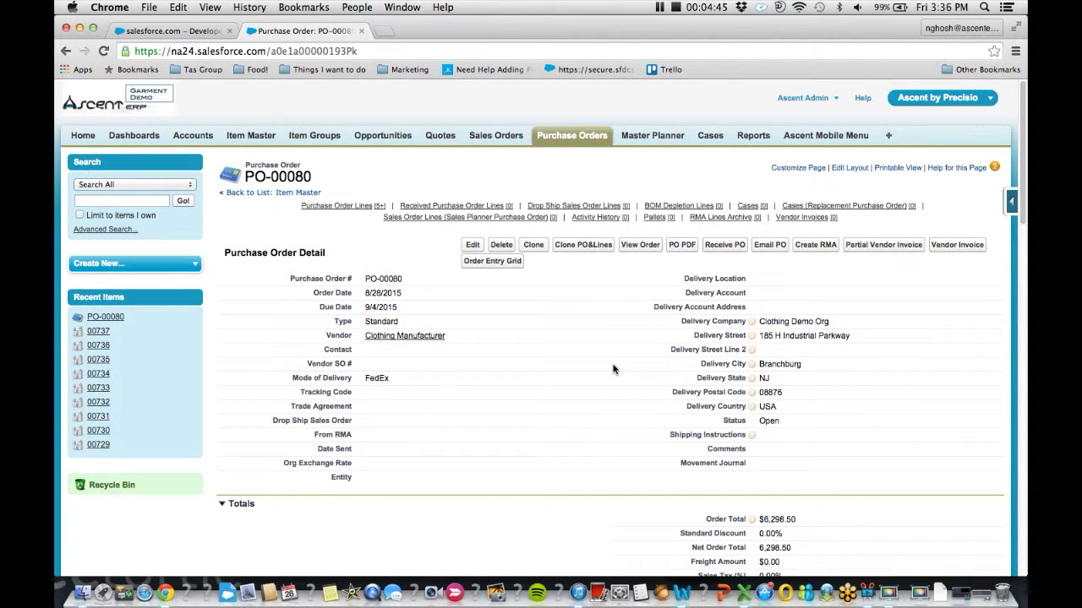
Step: Receive all ten Acid Wash jeans lines of PO-00080 in full and save the received quantities
click(724, 246)
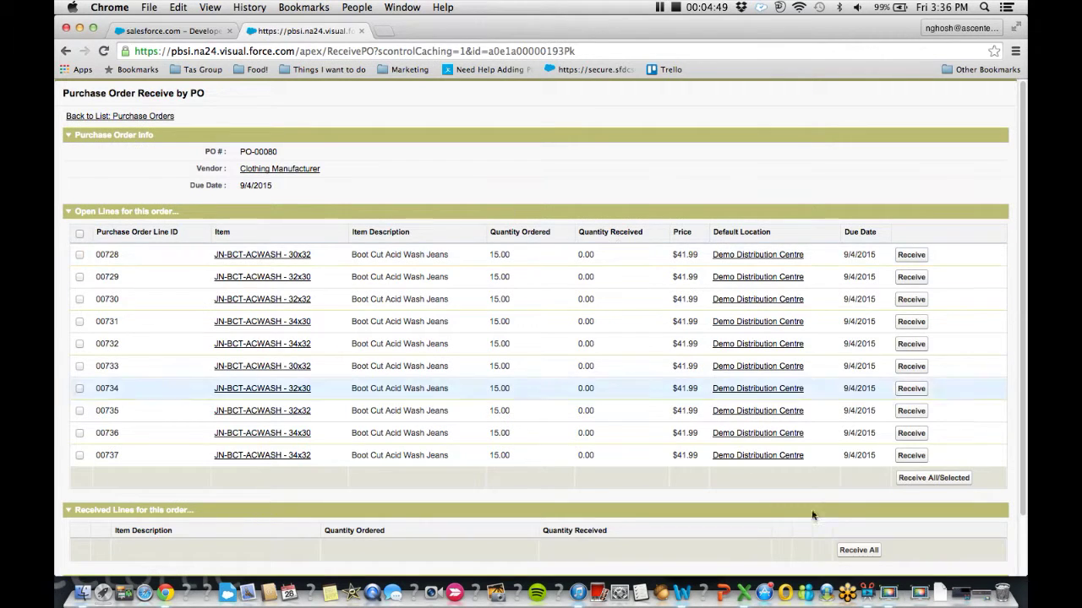
click(948, 478)
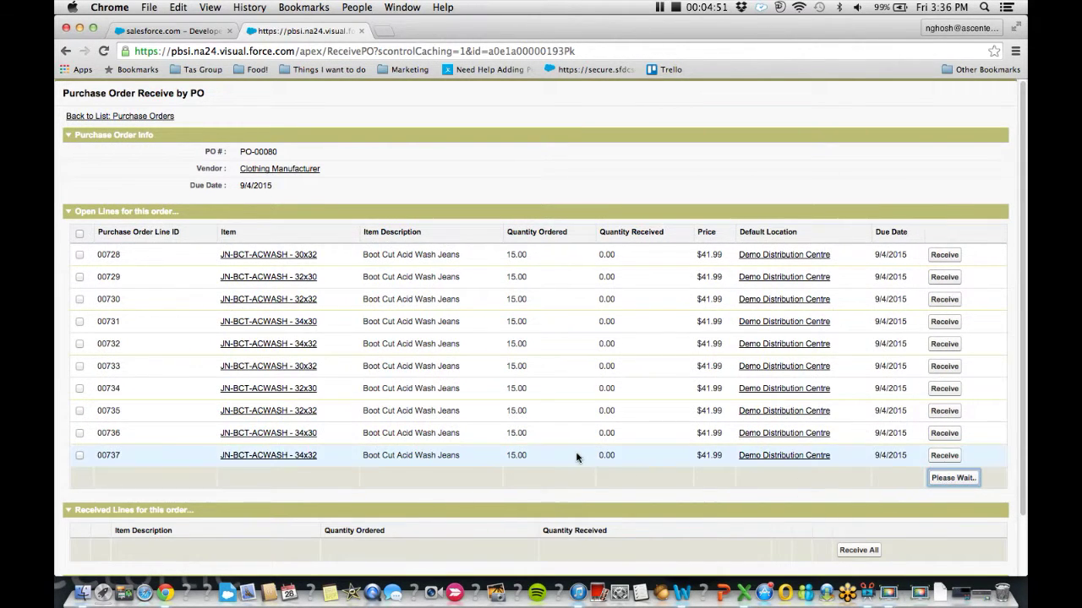
scroll(577, 457, down, 5)
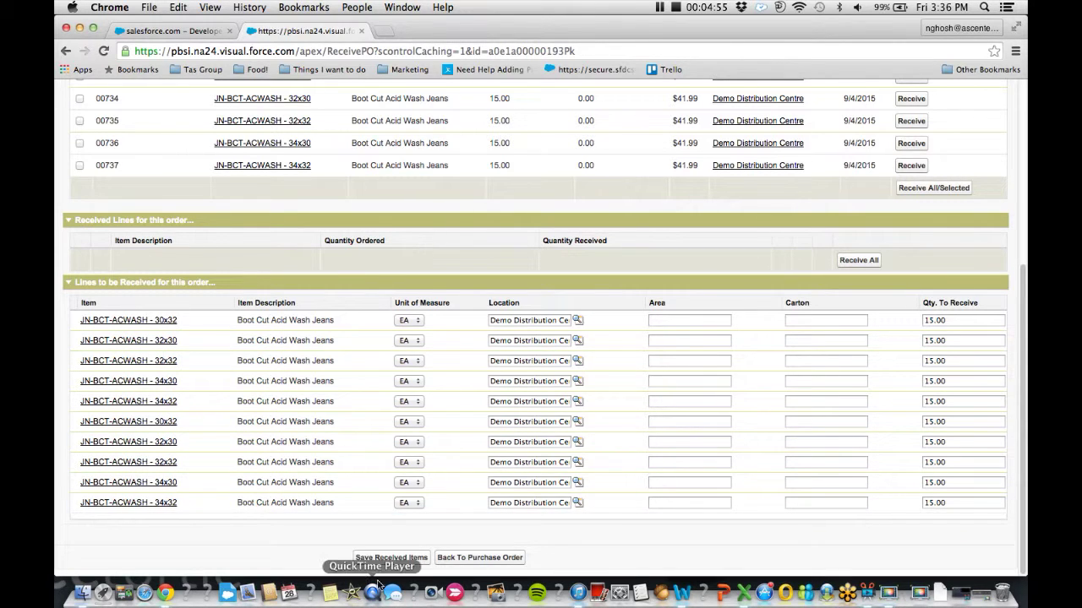
click(395, 558)
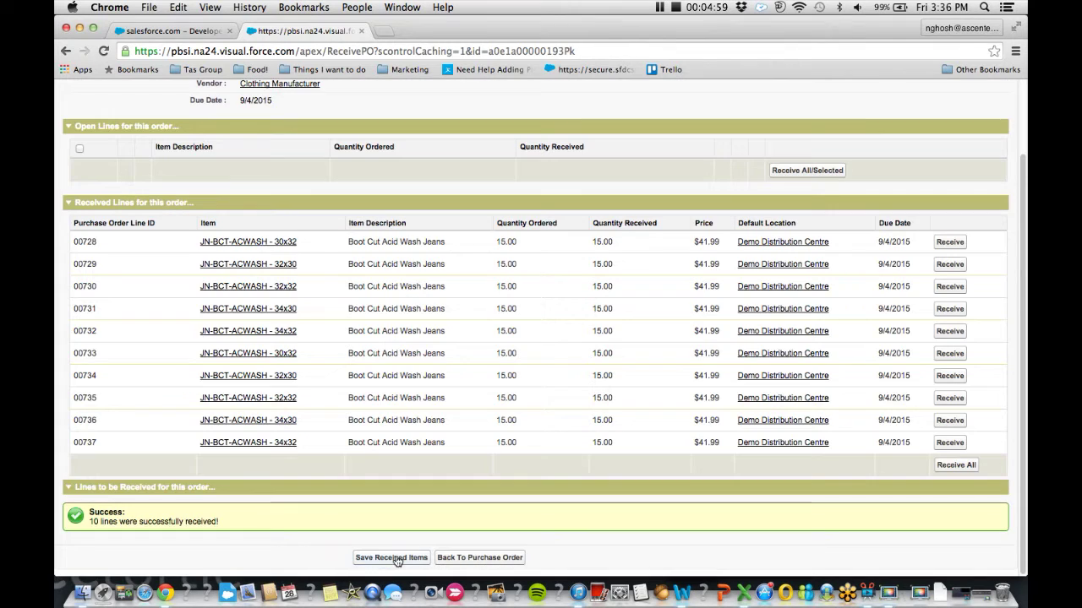
click(490, 559)
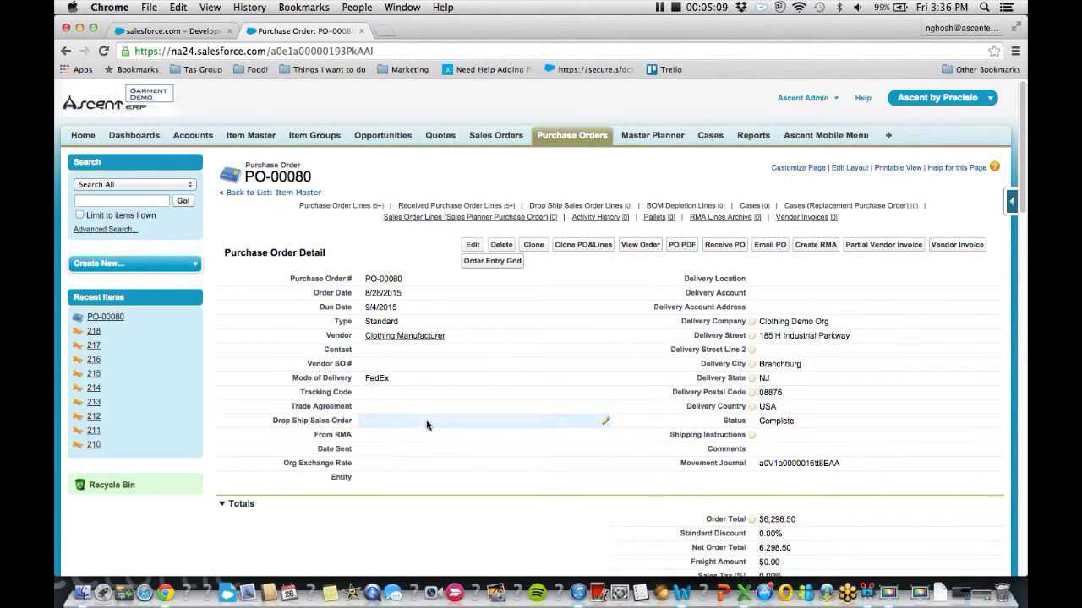
Step: Return to the Ascent ERP home dashboard with its charts and calendar
click(82, 141)
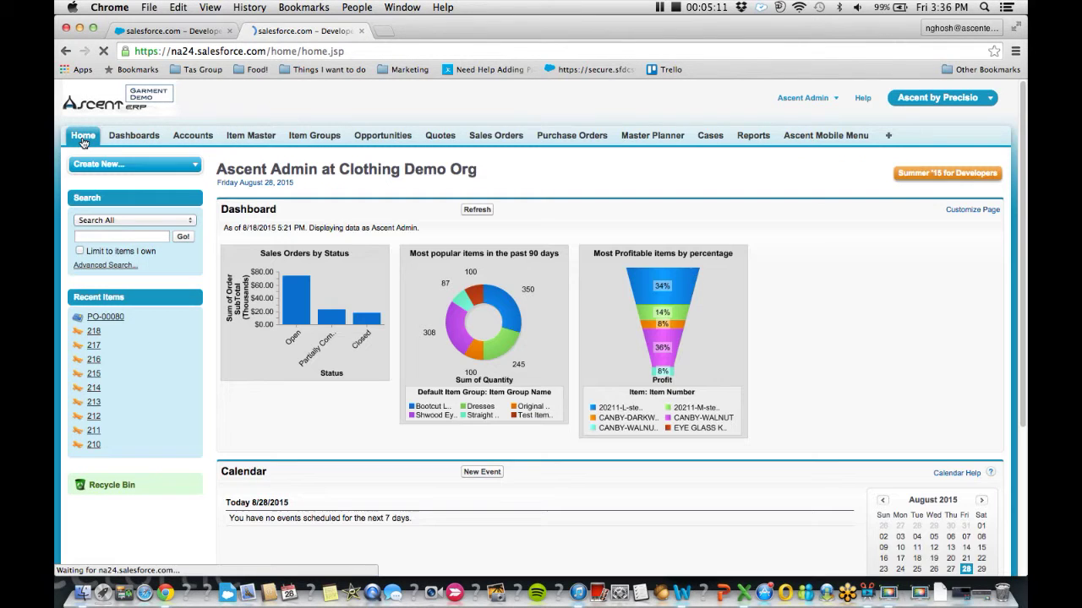